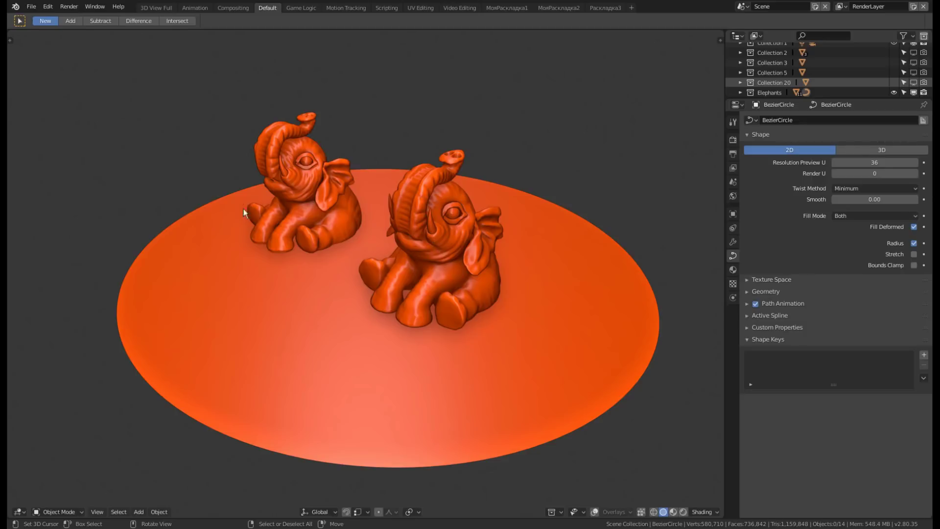
Enable viewport overlays so the grid, axes and camera appear around the elephants.
middle_click_drag(540, 211, 477, 254)
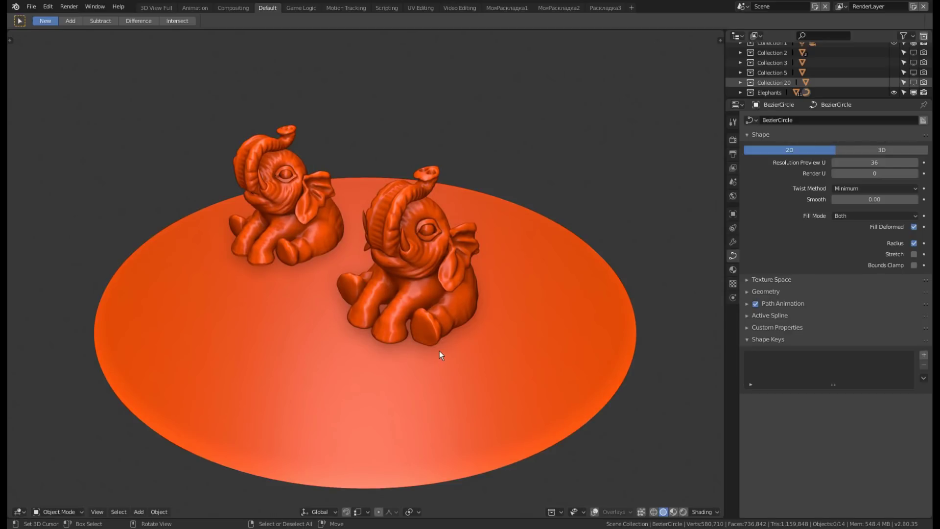
middle_click_drag(440, 350, 555, 194)
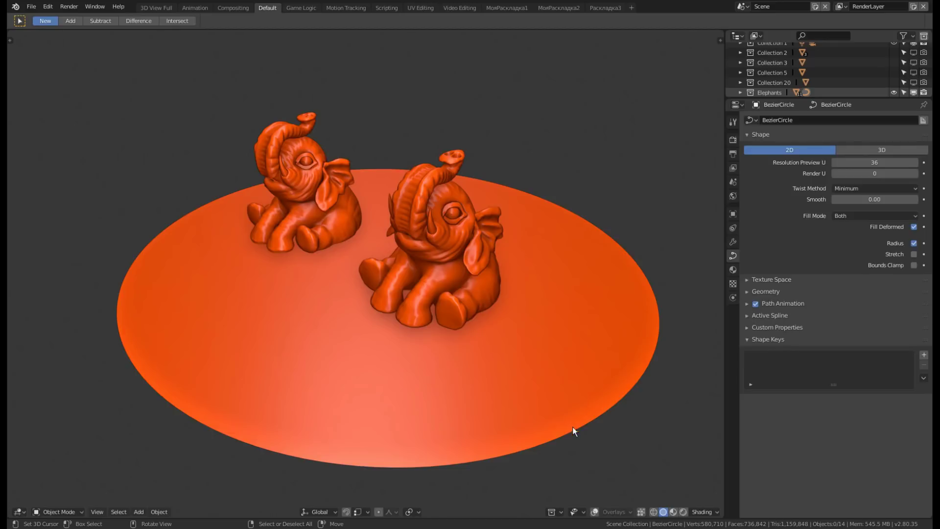
left_click(594, 512)
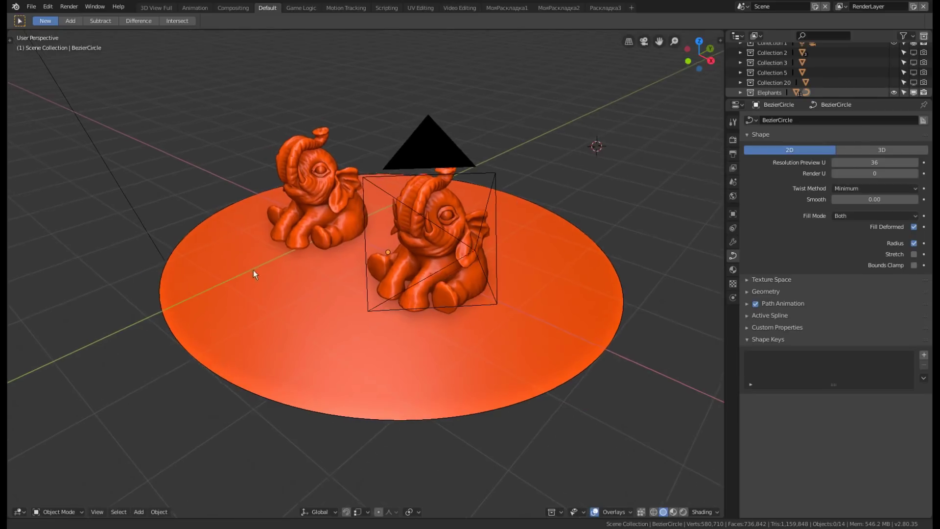
mouse_move(254, 269)
middle_mouse_down("shift")
mouse_move(352, 257)
mouse_move(266, 253)
middle_mouse_up("shift")
Add a cube and subdivide it with Ctrl+3 into a smooth sphere.
key("shift+a")
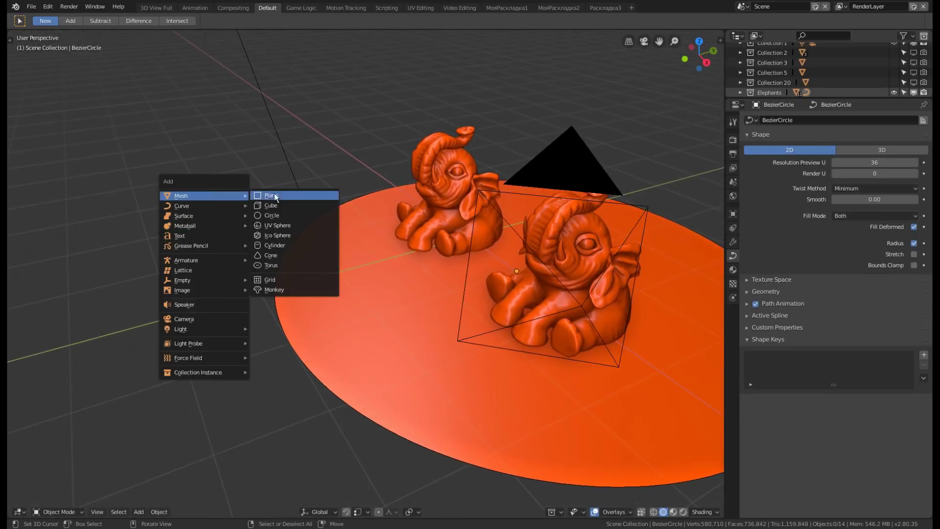
left_click(278, 208)
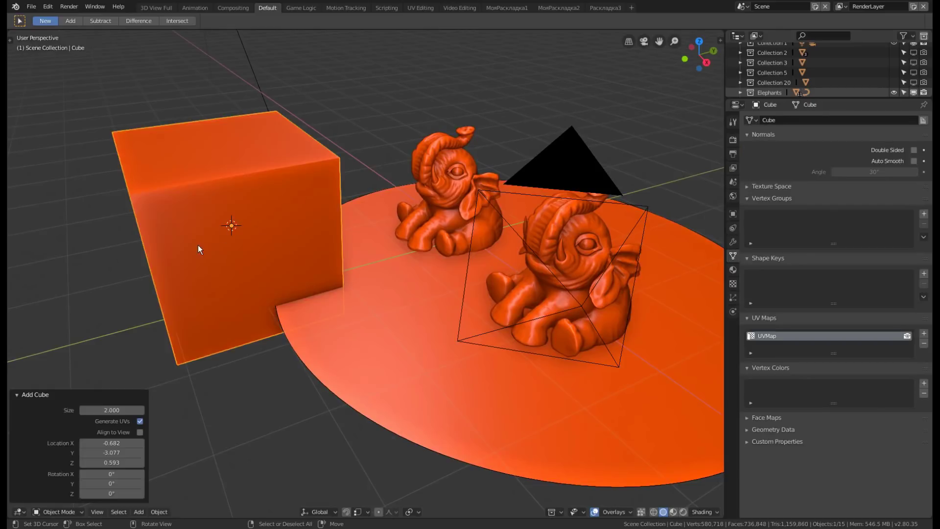
middle_click_drag(198, 245, 222, 237)
key("ctrl+3")
key("KP_Decimal")
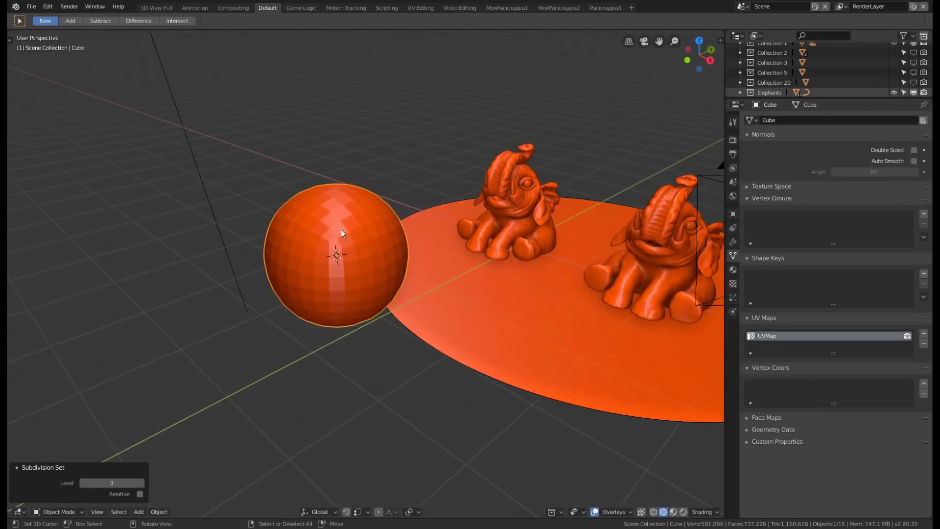
Pull one vertex of the sphere outward to make an egg shape.
key("Tab")
key("alt+a")
middle_click_drag(388, 234, 328, 235)
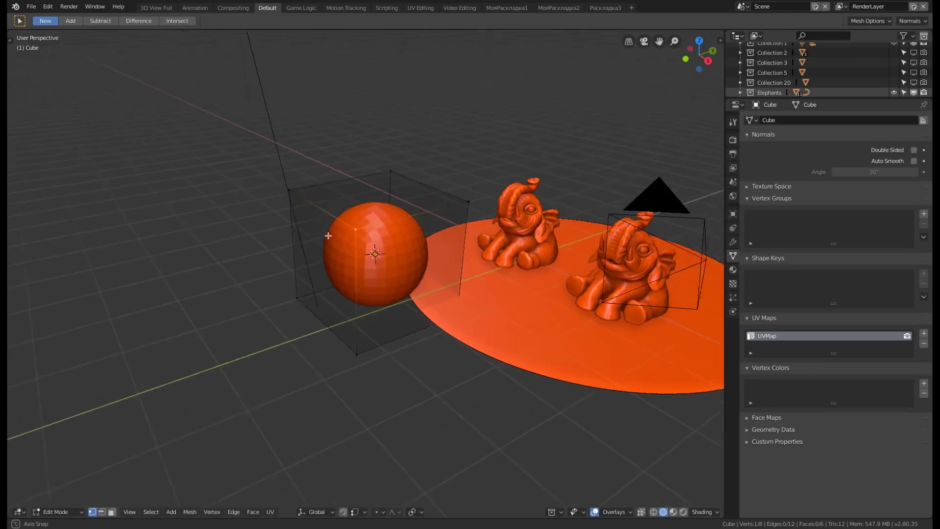
left_click(281, 194)
left_click_drag(281, 193, 211, 220)
key("Tab")
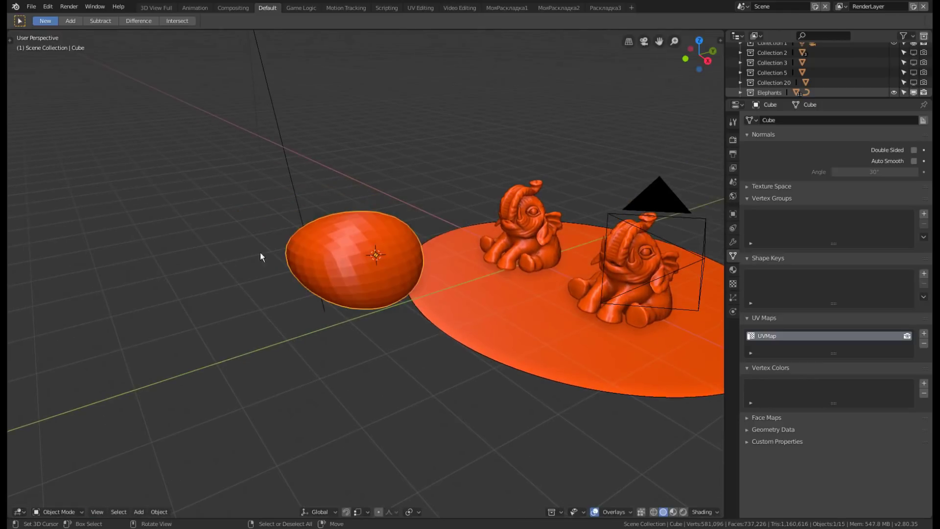
mouse_move(330, 251)
middle_mouse_down()
mouse_move(445, 243)
mouse_move(408, 217)
mouse_move(362, 274)
mouse_move(336, 231)
mouse_move(372, 283)
mouse_move(359, 275)
middle_mouse_up()
Delete the trial egg object.
key("x")
left_click(336, 237)
scroll(356, 267, "up", 2)
Add a capsule metaball left of the disc, scaled down to 0.255.
right_click(289, 226, "shift")
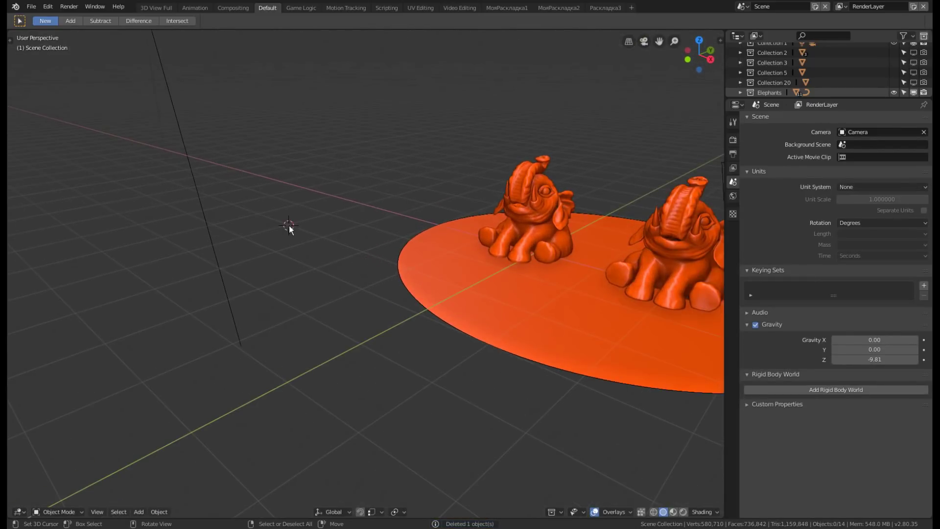
key("shift+a")
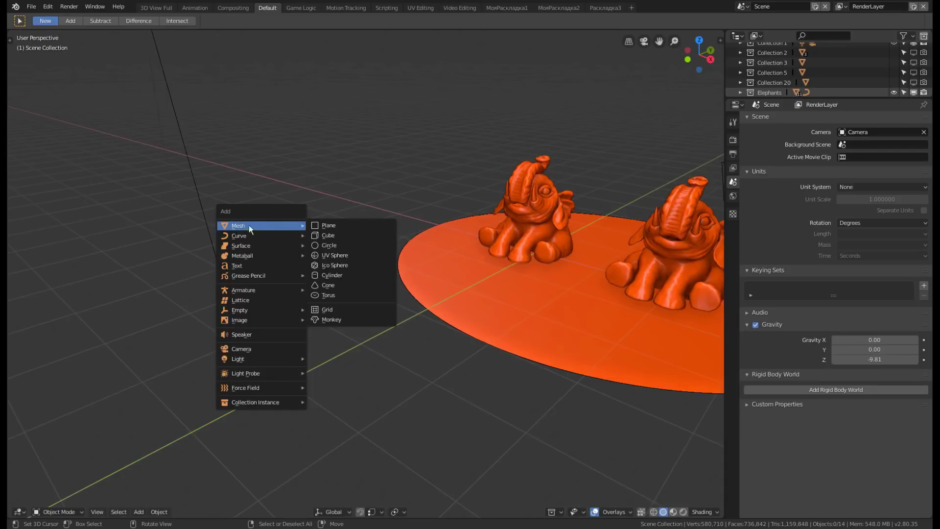
mouse_move(242, 256)
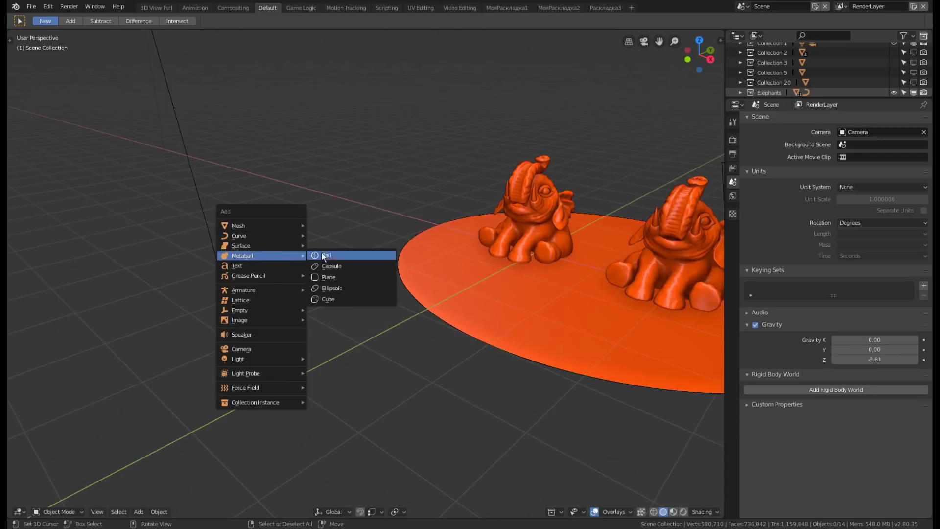
left_click(341, 266)
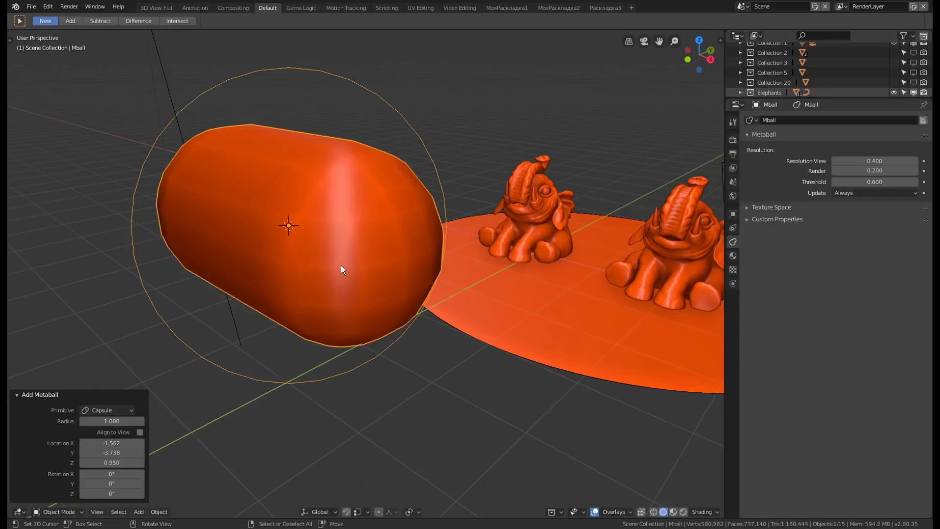
middle_click_drag(269, 251, 345, 231)
key("s")
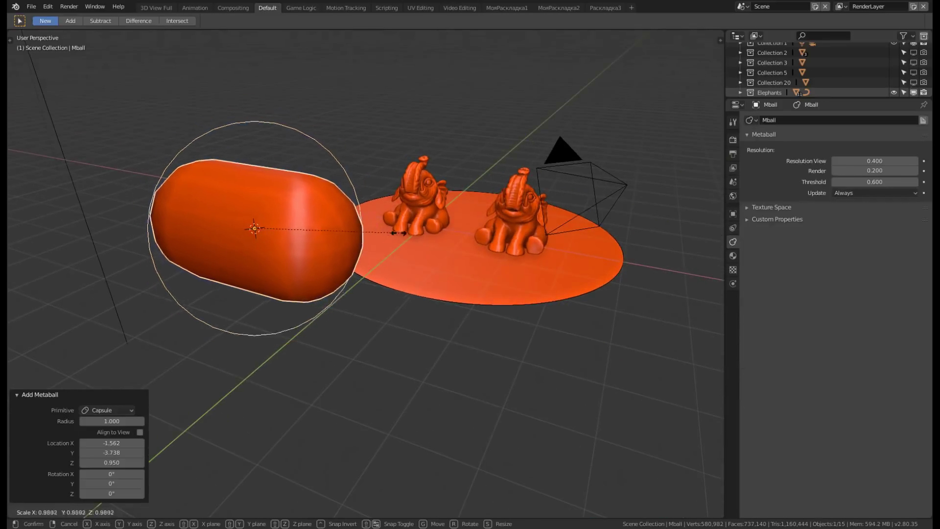
left_click(256, 223)
mouse_move(256, 222)
middle_mouse_down()
mouse_move(389, 281)
mouse_move(386, 245)
mouse_move(412, 266)
middle_mouse_up()
scroll(313, 254, "up", 2)
Duplicate the capsule, tilt the copy 36° and position it merging with the original.
key("shift+d")
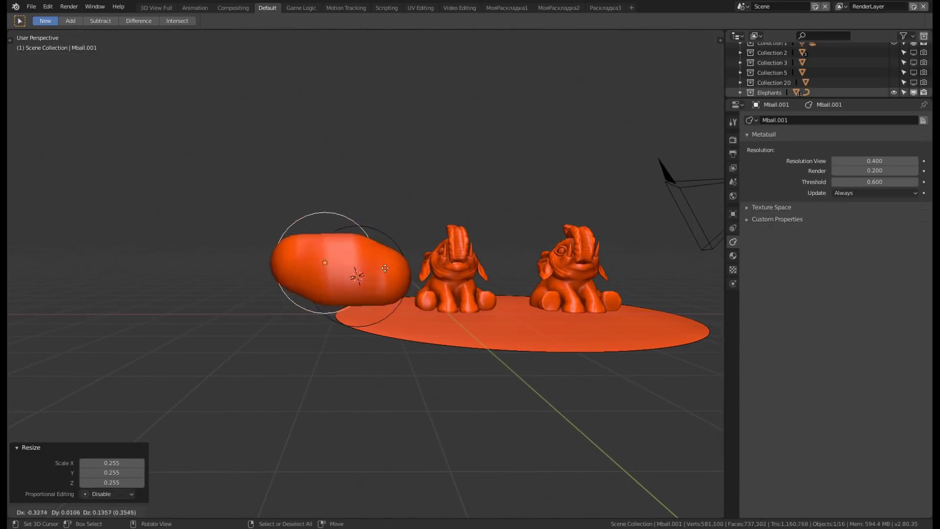
left_click(335, 255)
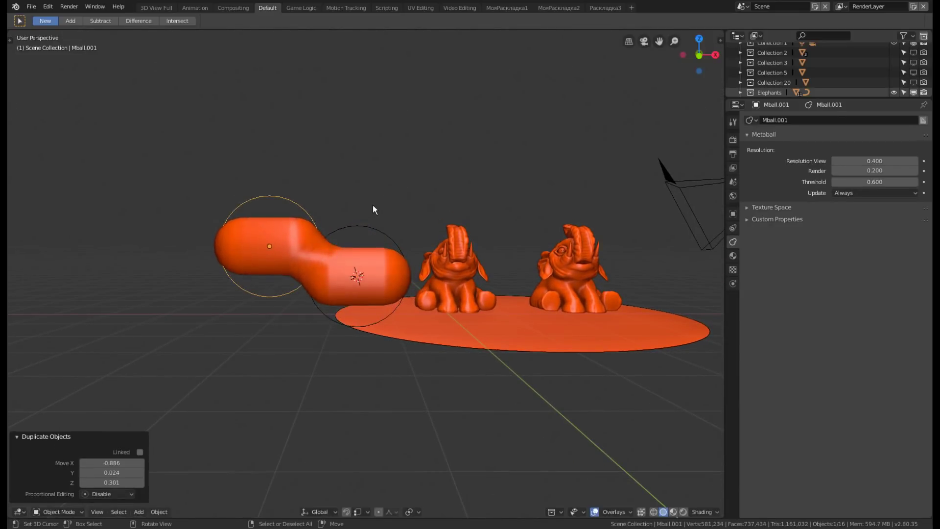
key("r")
left_click(393, 268)
key("g")
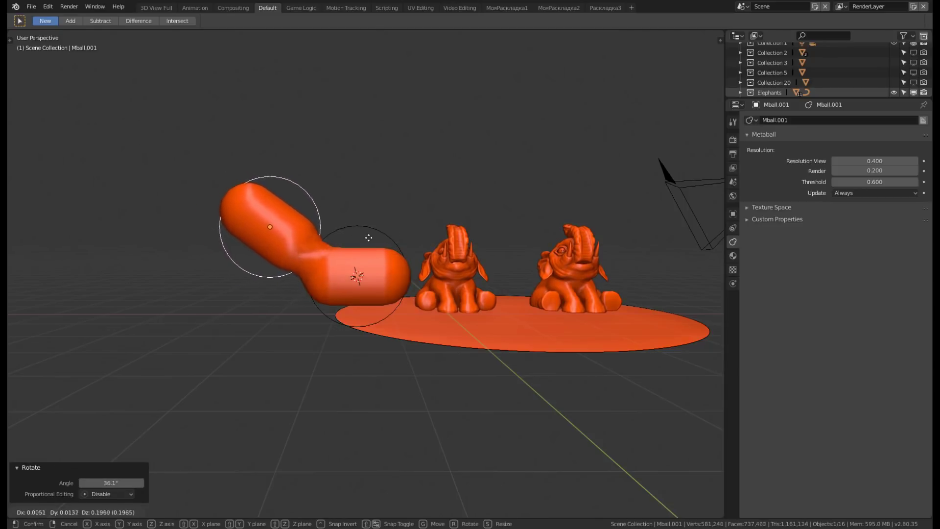
left_click(387, 261)
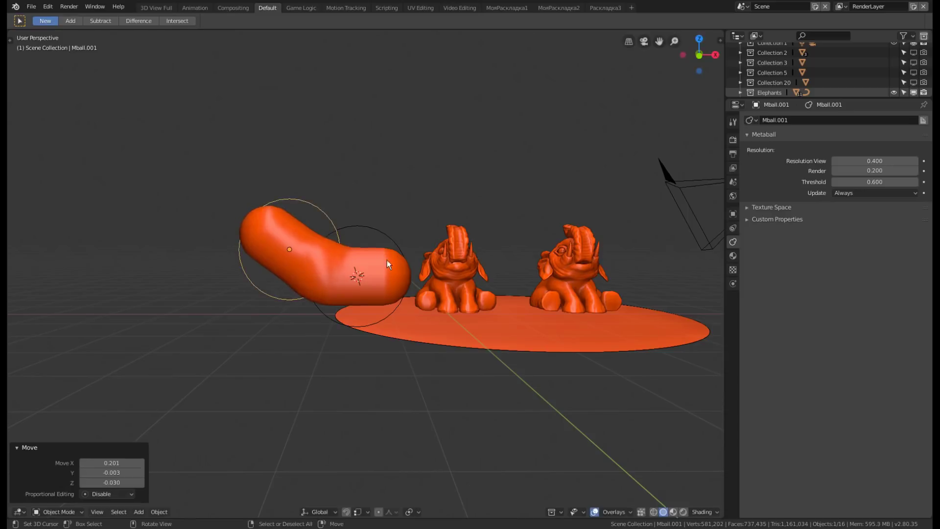
Orbit around the merged blob to a low side view beside the elephants.
middle_click_drag(387, 260, 272, 298)
mouse_move(395, 226)
middle_mouse_down()
mouse_move(369, 246)
mouse_move(416, 248)
middle_mouse_up()
mouse_move(350, 247)
middle_mouse_down()
mouse_move(410, 228)
mouse_move(330, 249)
mouse_move(410, 257)
middle_mouse_up()
key("shift+a")
Add a ball metaball at 1.275 scale, moved 0.395 along Y onto the blob's end.
left_click(375, 248)
key("s")
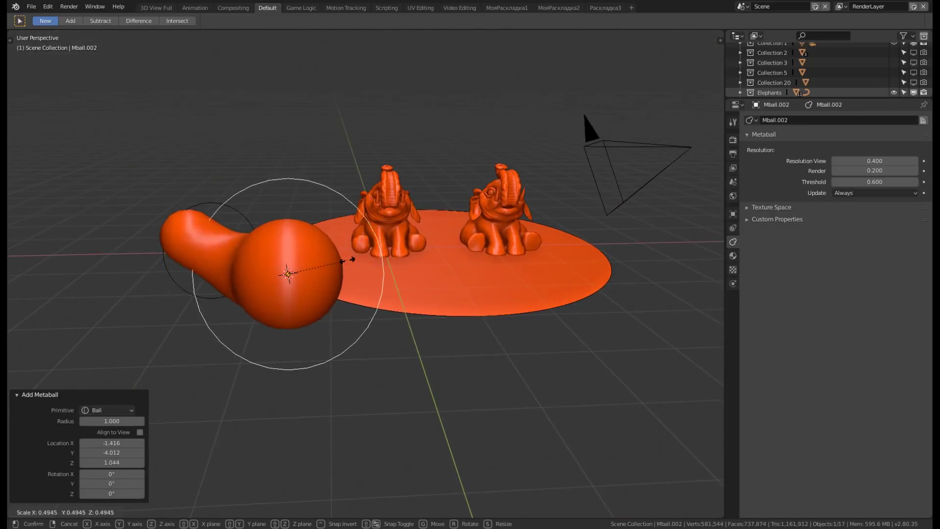
left_click(342, 265)
key("s")
left_click(346, 262)
key("g")
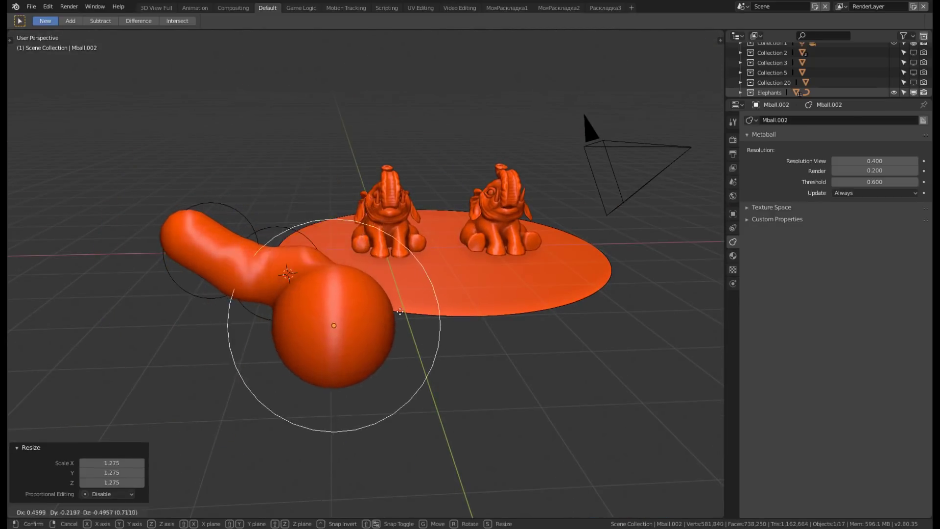
left_click(376, 291)
mouse_move(377, 291)
middle_mouse_down()
mouse_move(257, 332)
mouse_move(369, 287)
mouse_move(366, 257)
mouse_move(310, 272)
middle_mouse_up()
key("g")
key("y")
left_click(406, 284)
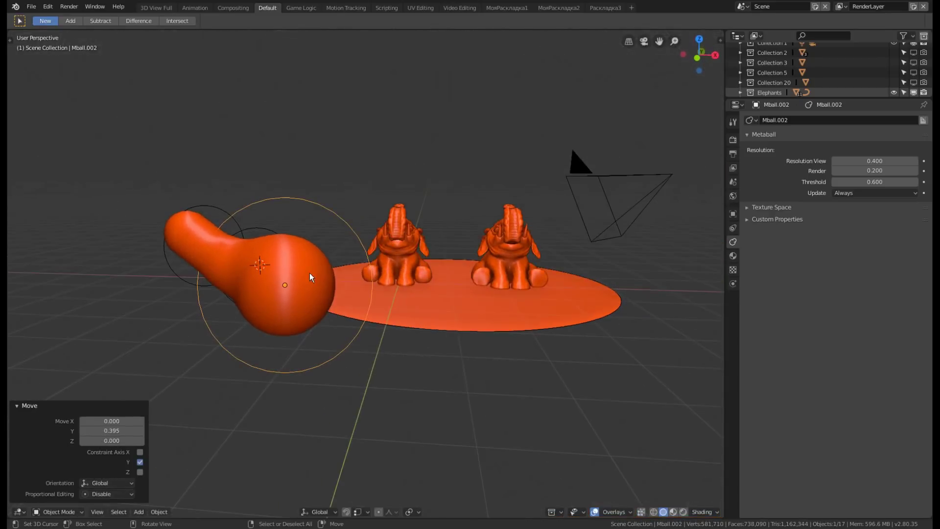
Duplicate the small capsule into an enlarged knob at the other end, rotated 8.54°.
mouse_move(236, 301)
middle_mouse_down()
mouse_move(353, 244)
mouse_move(364, 251)
mouse_move(348, 249)
mouse_move(349, 278)
mouse_move(338, 264)
middle_mouse_up()
left_click(353, 244)
key("shift+d")
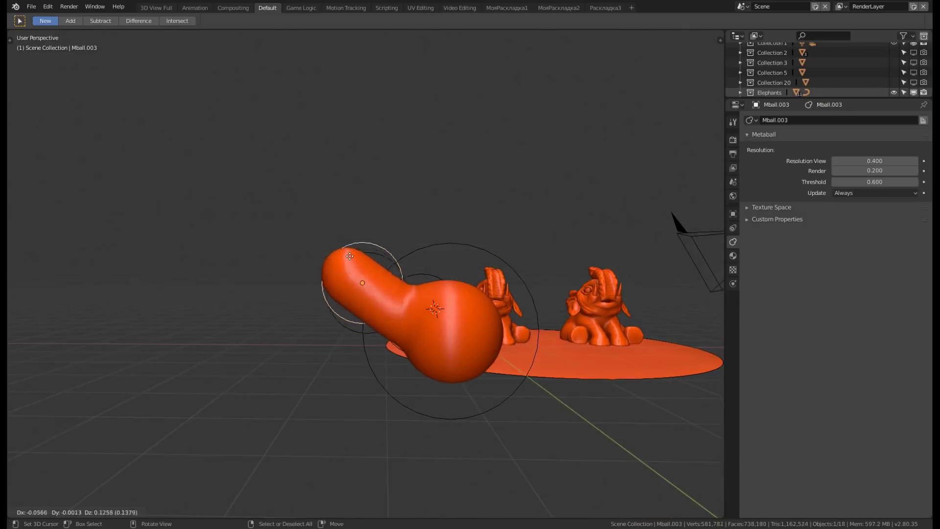
left_click(316, 226)
key("s")
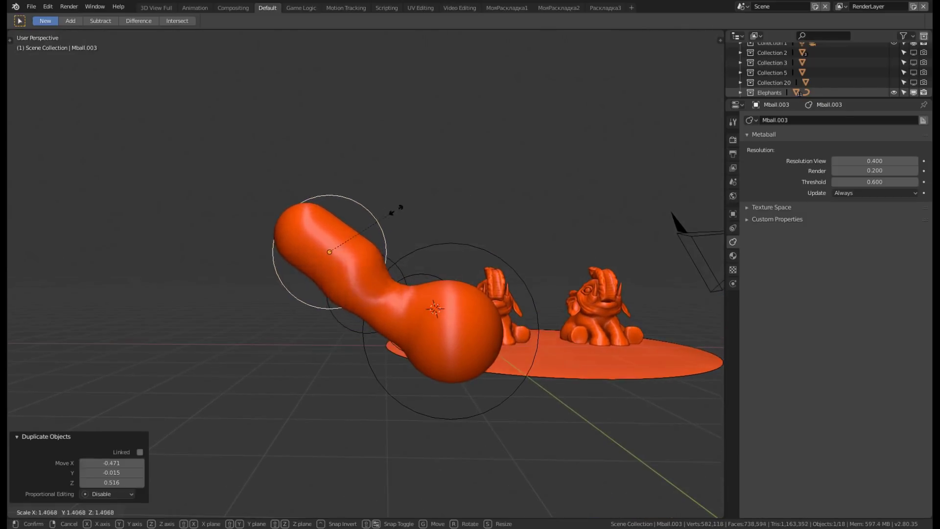
left_click(383, 219)
key("g")
left_click(394, 157)
key("r")
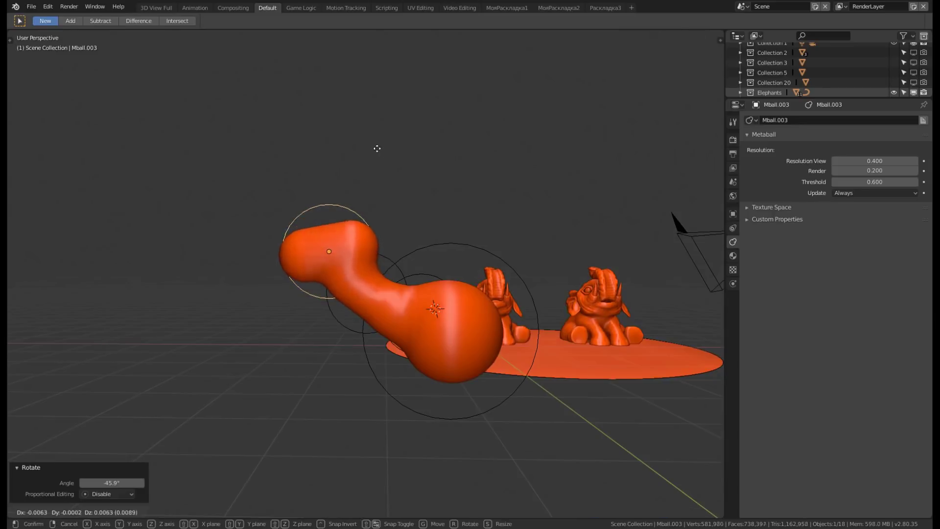
left_click(391, 158)
key("ctrl+z")
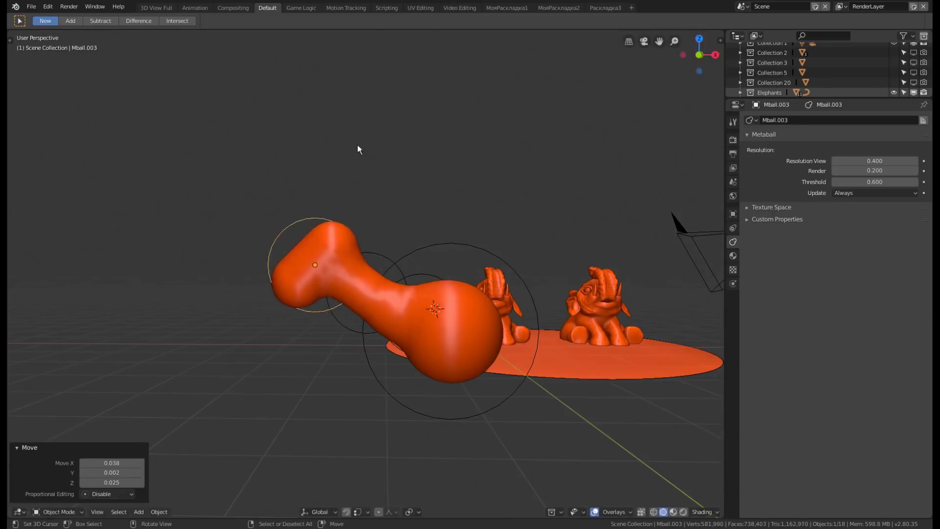
key("r")
left_click(416, 221)
Orbit around the bone-shaped metaball to view the whole scene with the camera.
mouse_move(474, 306)
middle_mouse_down()
mouse_move(367, 310)
mouse_move(389, 325)
mouse_move(328, 314)
mouse_move(380, 336)
middle_mouse_up()
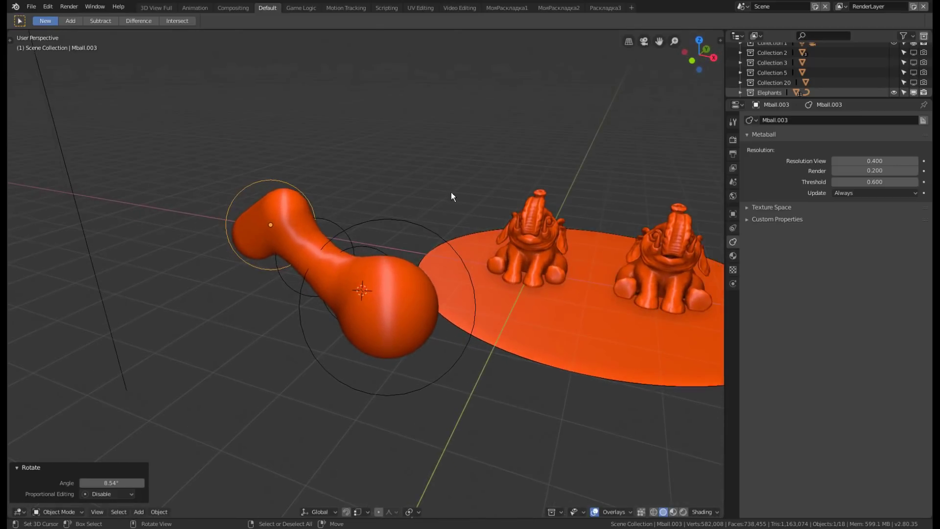
mouse_move(452, 193)
middle_mouse_down()
mouse_move(392, 228)
mouse_move(385, 176)
middle_mouse_up()
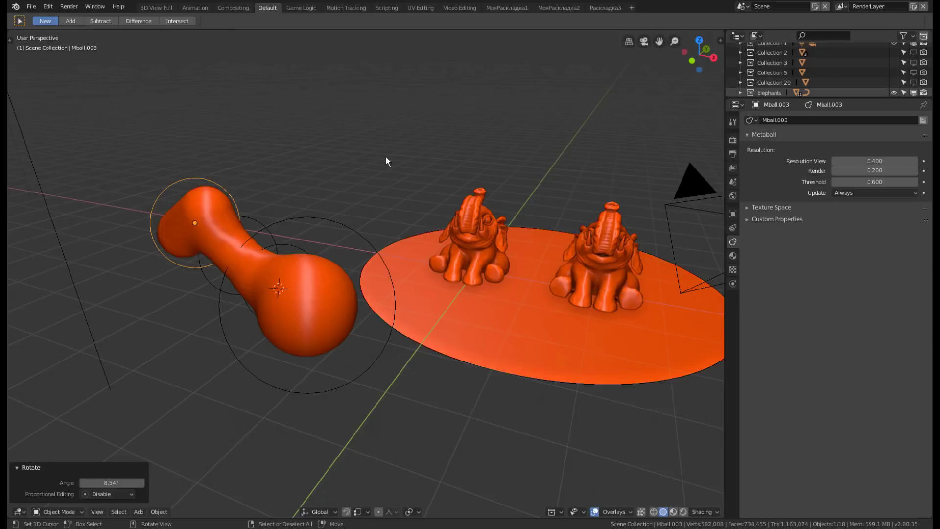
mouse_move(586, 396)
middle_mouse_down()
mouse_move(512, 356)
mouse_move(405, 323)
mouse_move(609, 308)
mouse_move(474, 296)
mouse_move(515, 299)
mouse_move(437, 283)
mouse_move(470, 309)
mouse_move(438, 294)
mouse_move(395, 295)
middle_mouse_up()
Add a plane right of the disc and delete two vertices, leaving a single edge.
right_click(395, 295, "shift")
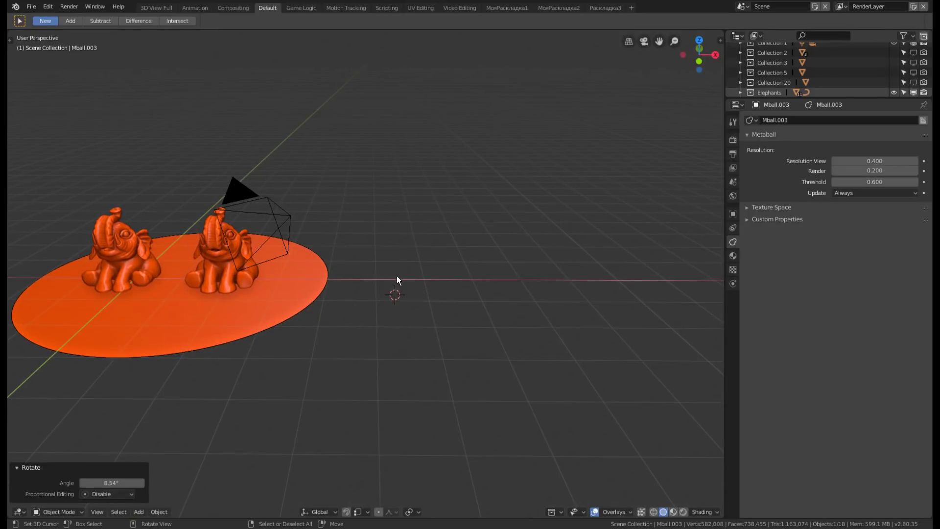
key("shift+a")
left_click(451, 257)
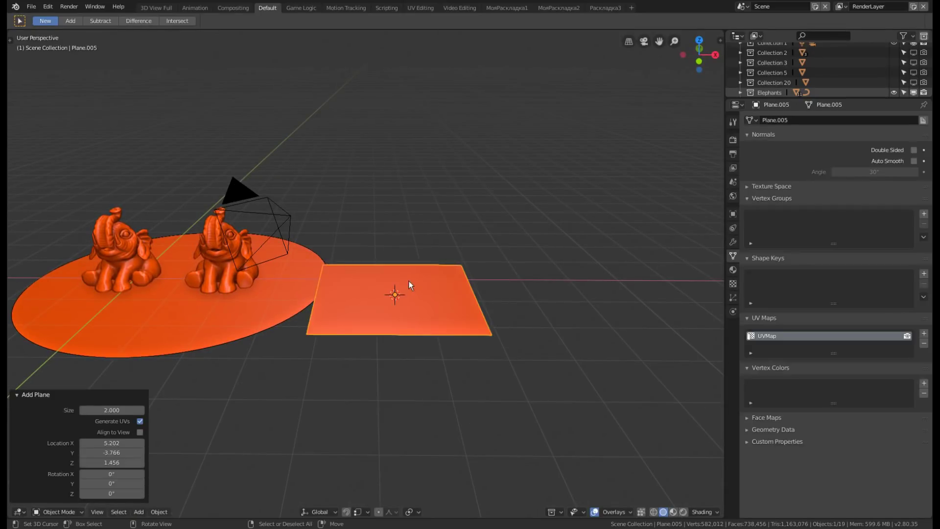
key("Tab")
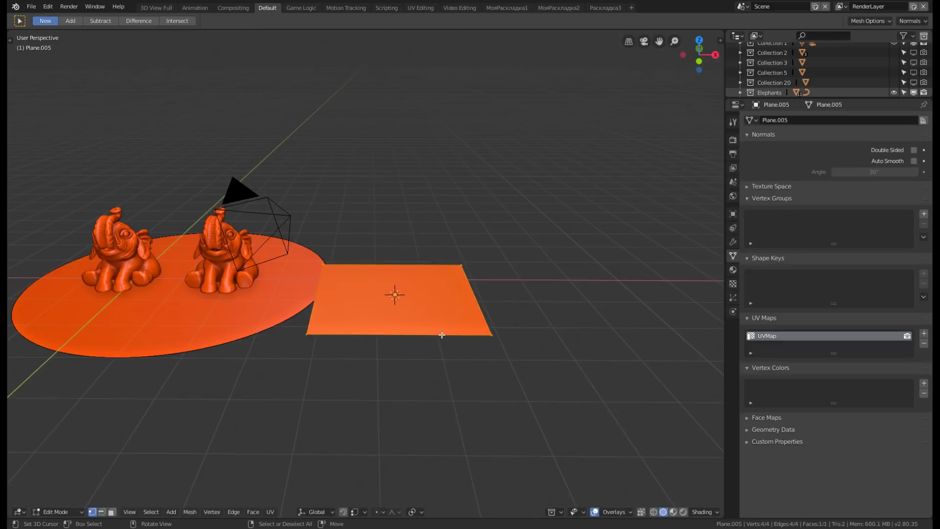
left_click(309, 335)
left_click(323, 265, "shift")
key("x")
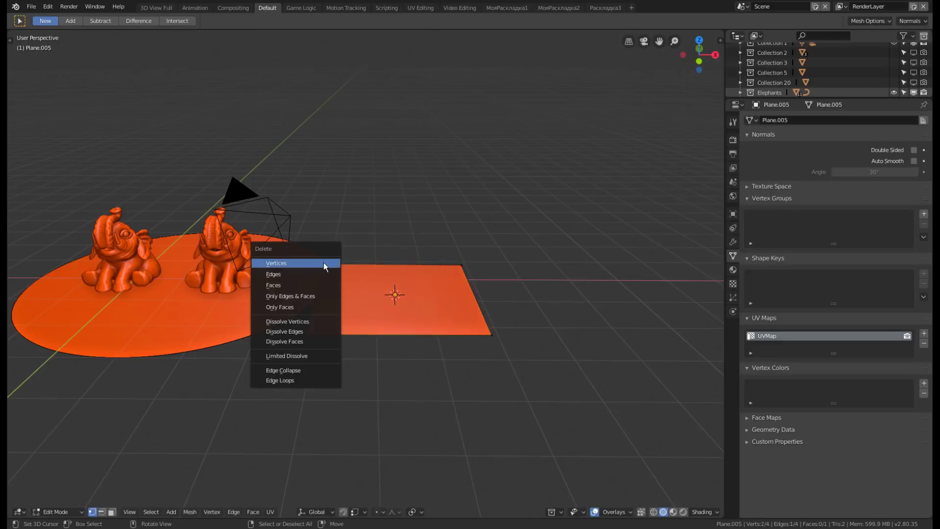
left_click(323, 264)
middle_click_drag(500, 290, 425, 304, "shift")
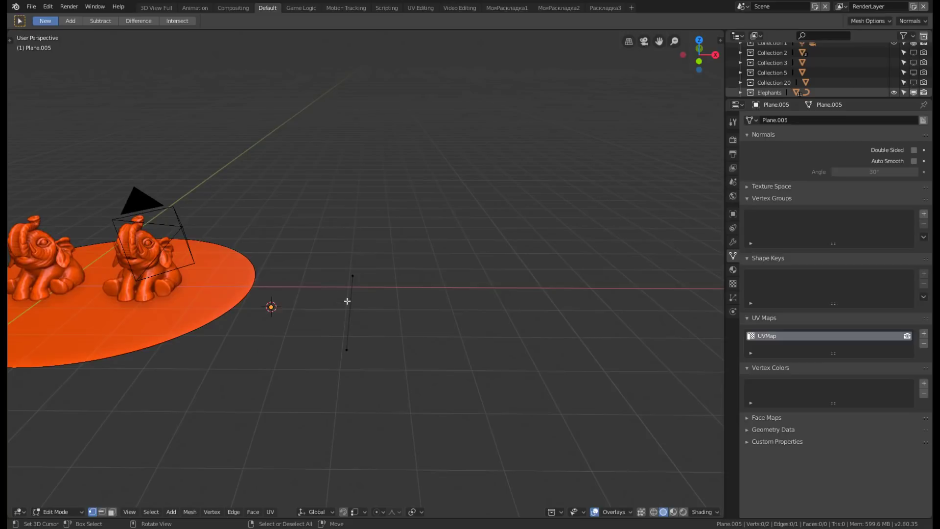
middle_click_drag(378, 348, 405, 325, "shift")
key("Tab")
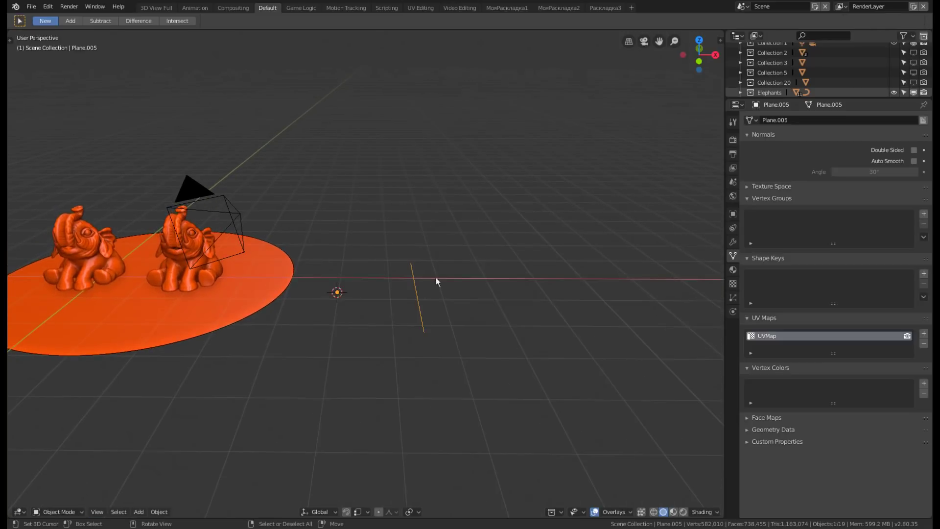
Give the edge object a Skin modifier.
left_click(733, 242)
left_click(793, 121)
left_click(751, 265)
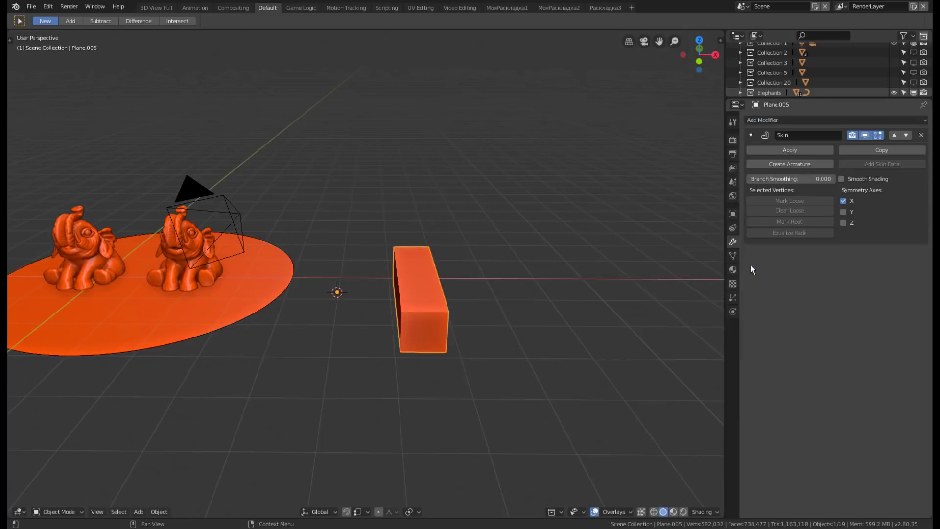
mouse_move(525, 263)
middle_mouse_down()
mouse_move(489, 274)
mouse_move(556, 302)
mouse_move(547, 278)
middle_mouse_up()
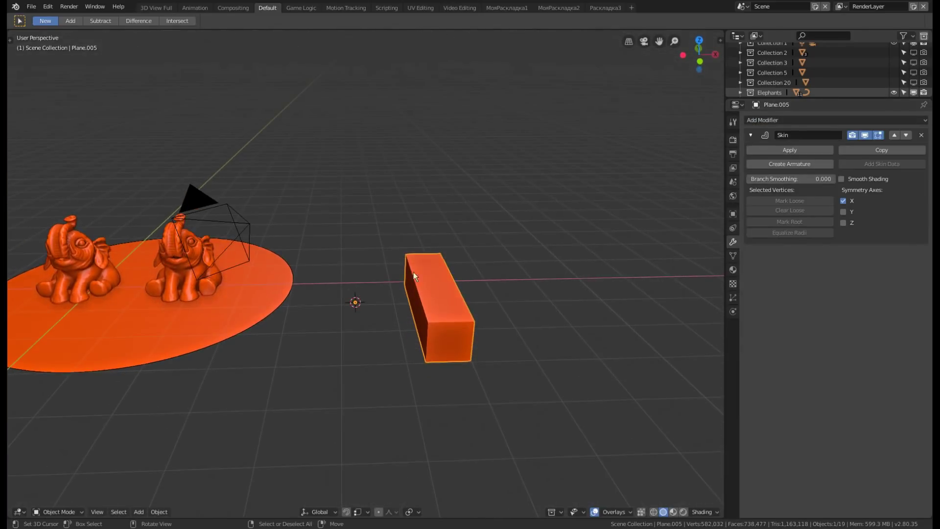
mouse_move(439, 310)
middle_mouse_down()
mouse_move(447, 334)
mouse_move(386, 247)
mouse_move(416, 234)
mouse_move(431, 260)
mouse_move(380, 254)
mouse_move(411, 214)
middle_mouse_up()
Extrude the skinned edge's end vertex three times into a U shape with raised end.
key("Tab")
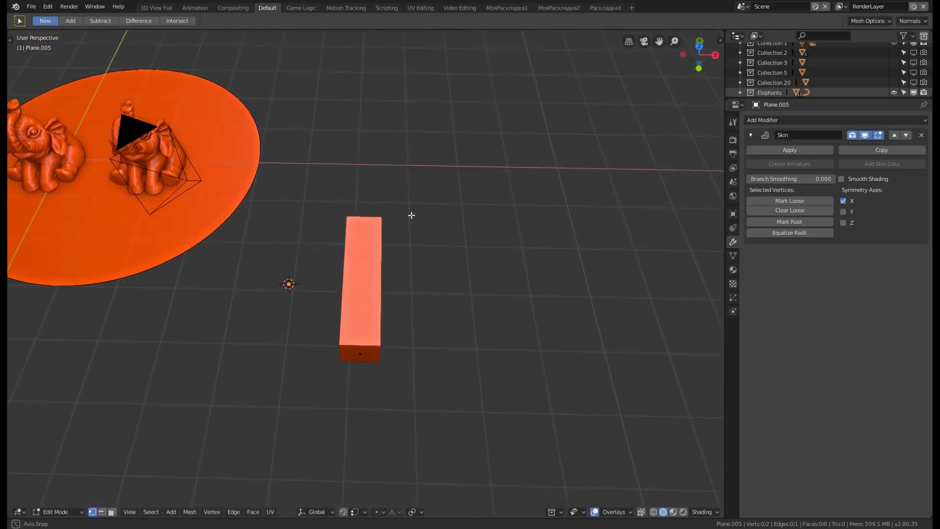
middle_click_drag(360, 357, 412, 313, "shift")
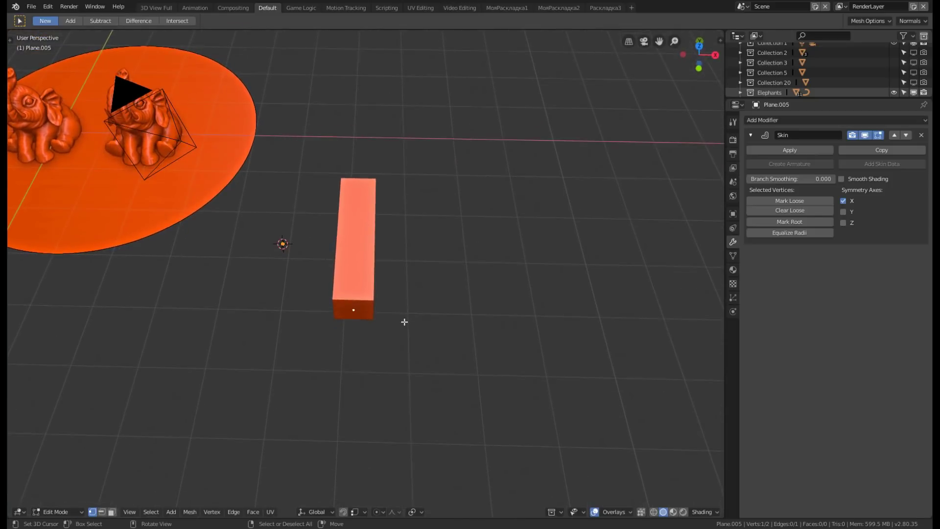
key("e")
left_click(497, 324)
key("e")
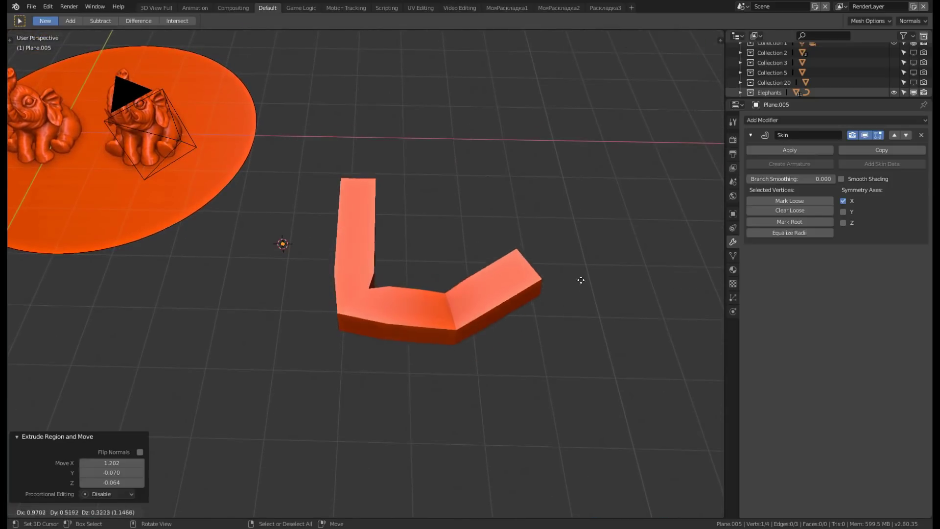
left_click(580, 280)
key("e")
left_click(577, 184)
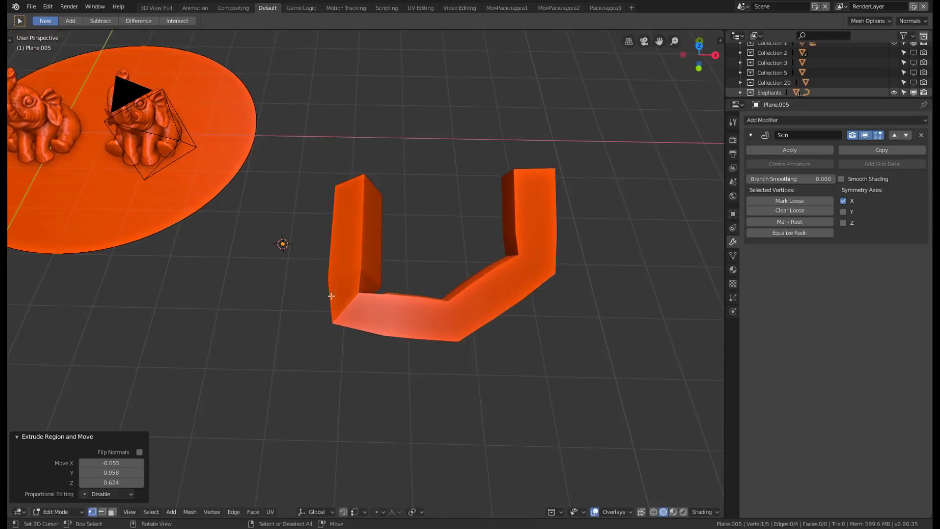
mouse_move(471, 315)
middle_mouse_down()
mouse_move(475, 278)
mouse_move(452, 251)
middle_mouse_up()
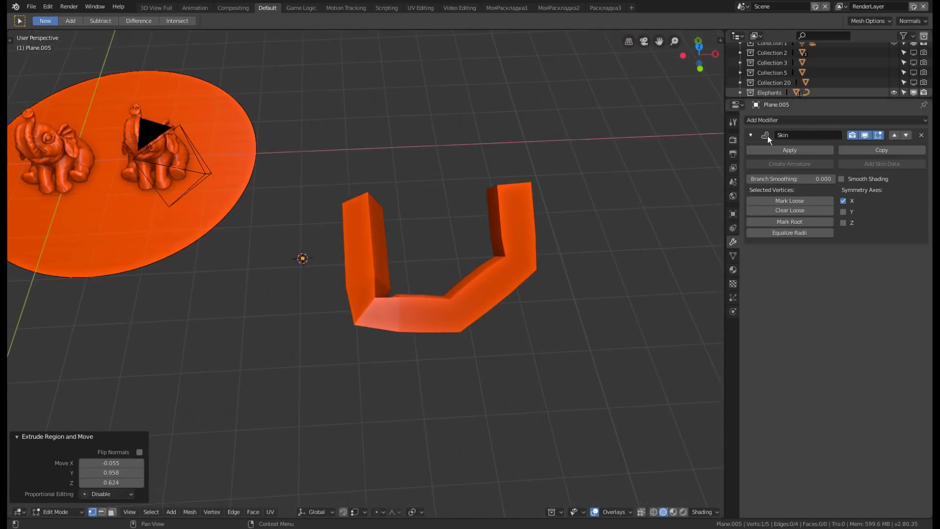
Add a Subdivision Surface modifier to smooth the skinned U mesh.
left_click(768, 120)
left_click(705, 287)
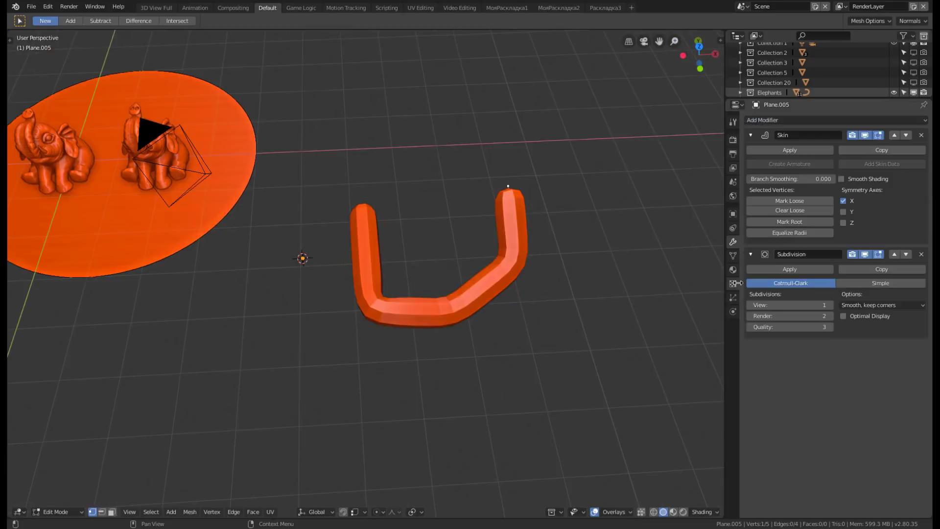
mouse_move(546, 283)
middle_mouse_down()
mouse_move(552, 334)
mouse_move(548, 279)
mouse_move(470, 219)
mouse_move(443, 246)
mouse_move(559, 256)
mouse_move(464, 266)
middle_mouse_up()
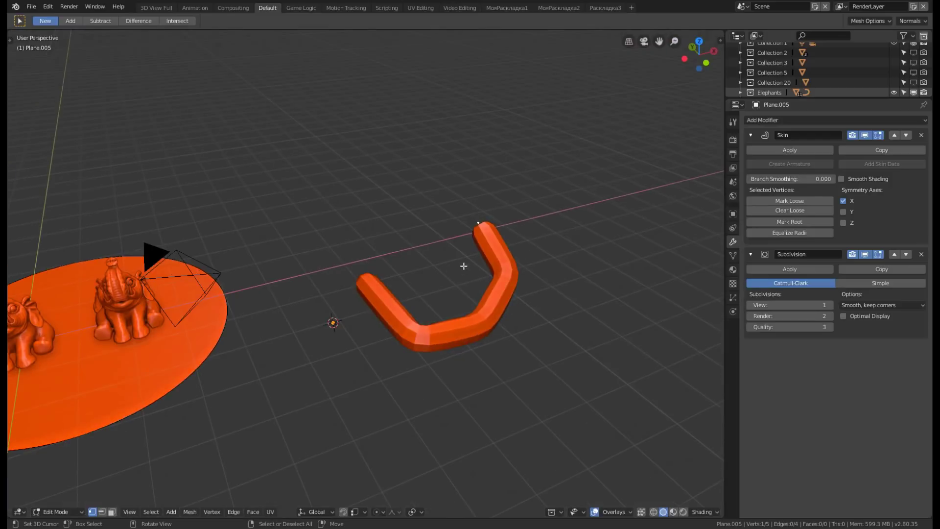
Extrude two new branches, one up-right and one up-left from the bend vertex.
key("e")
left_click(478, 230)
key("g")
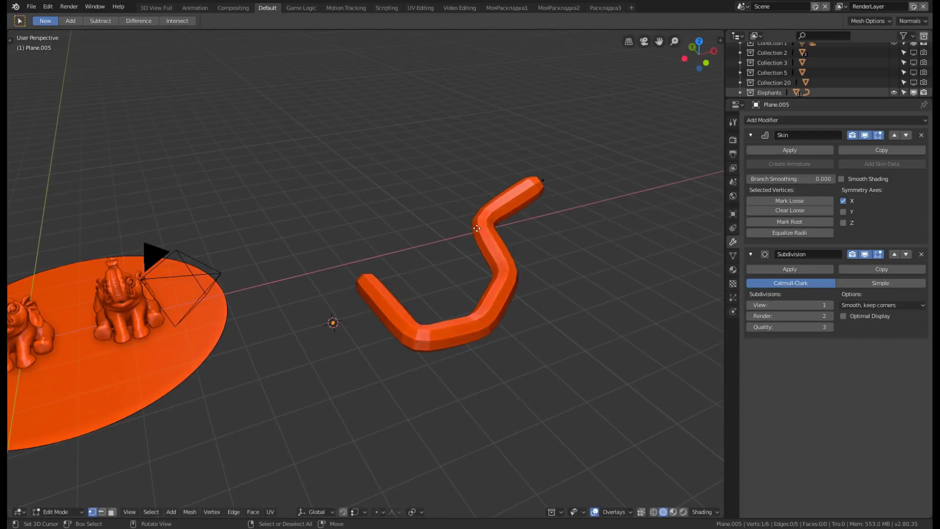
key("e")
left_click(403, 169)
mouse_move(519, 260)
middle_mouse_down()
mouse_move(546, 284)
mouse_move(553, 266)
mouse_move(522, 228)
middle_mouse_up()
Extend both branch tips upward and thicken the upper-left tip's skin to 3.069.
left_click(554, 193)
key("e")
left_click(428, 165)
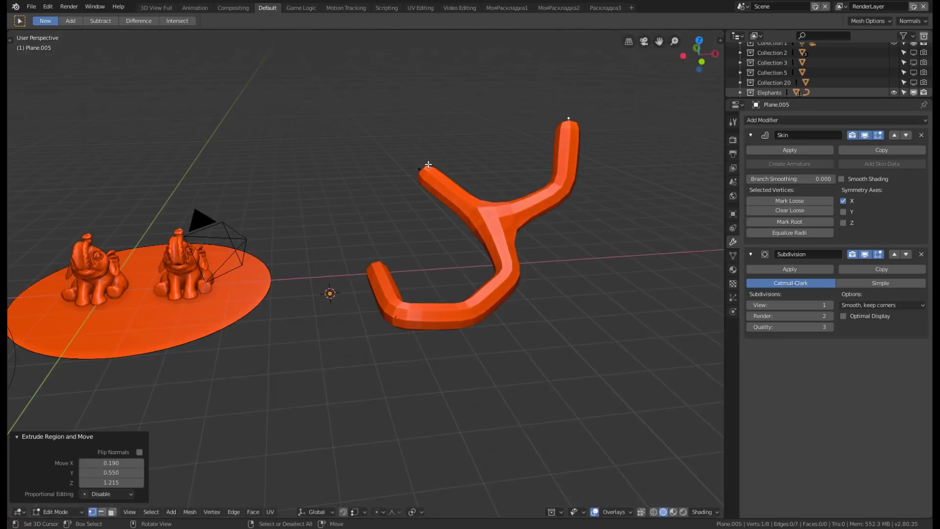
key("e")
left_click(438, 101)
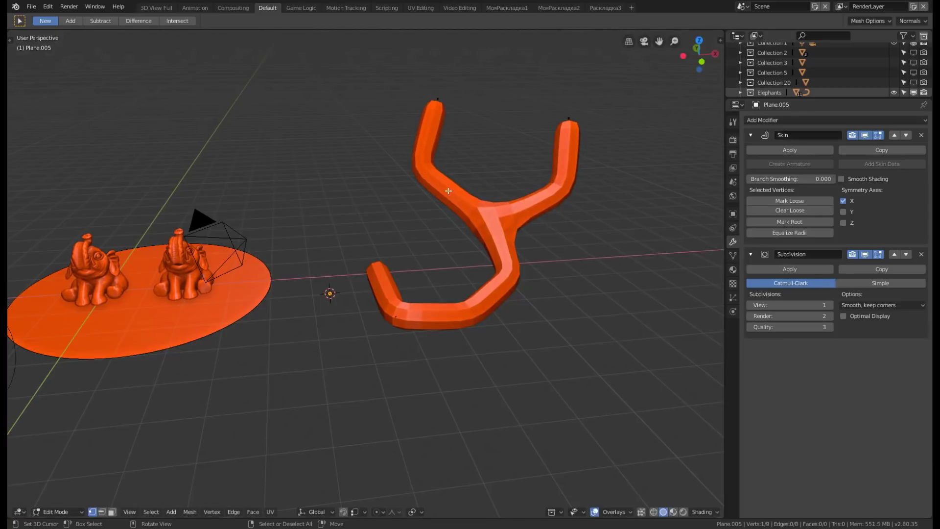
key("ctrl+a")
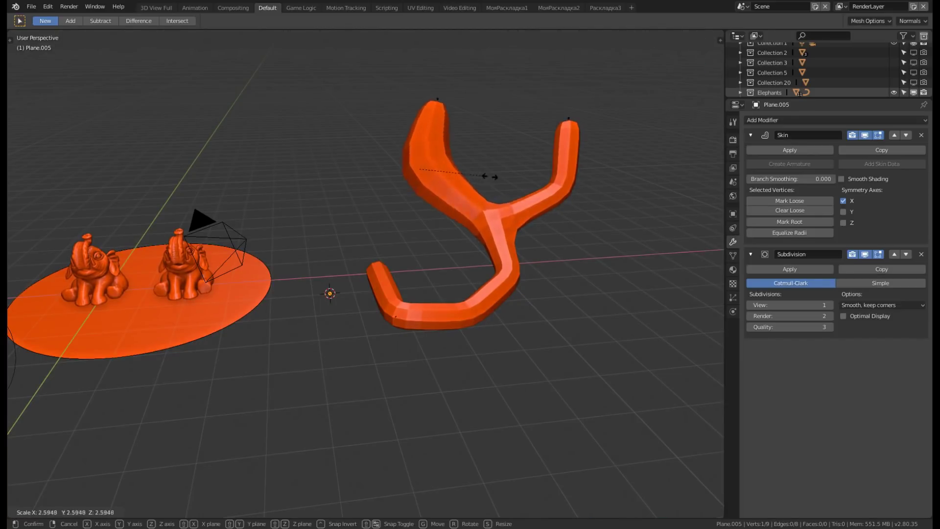
left_click(500, 176)
Return to Object Mode and orbit in closer to view the slingshot and scene.
middle_click_drag(539, 248, 524, 77)
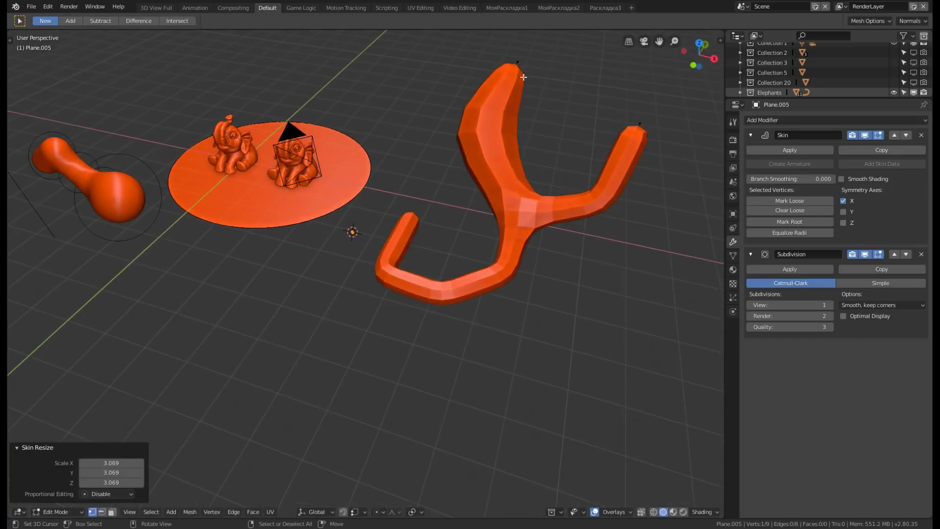
mouse_move(538, 200)
middle_mouse_down()
mouse_move(430, 280)
mouse_move(506, 294)
middle_mouse_up()
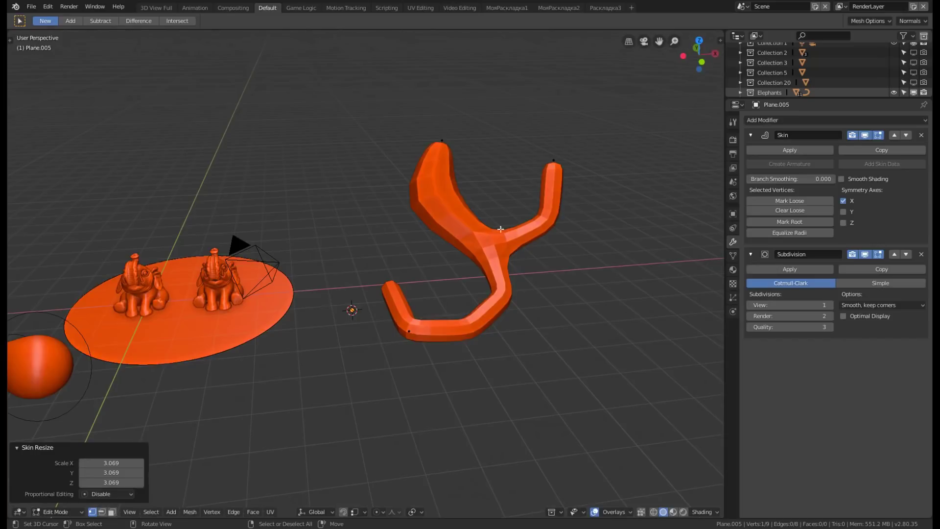
mouse_move(501, 229)
middle_mouse_down()
mouse_move(510, 193)
mouse_move(434, 218)
middle_mouse_up()
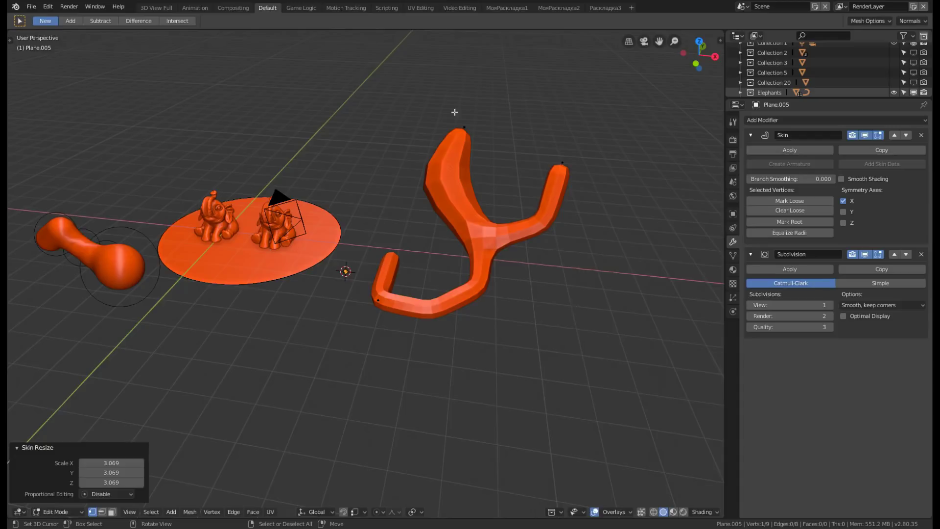
key("Tab")
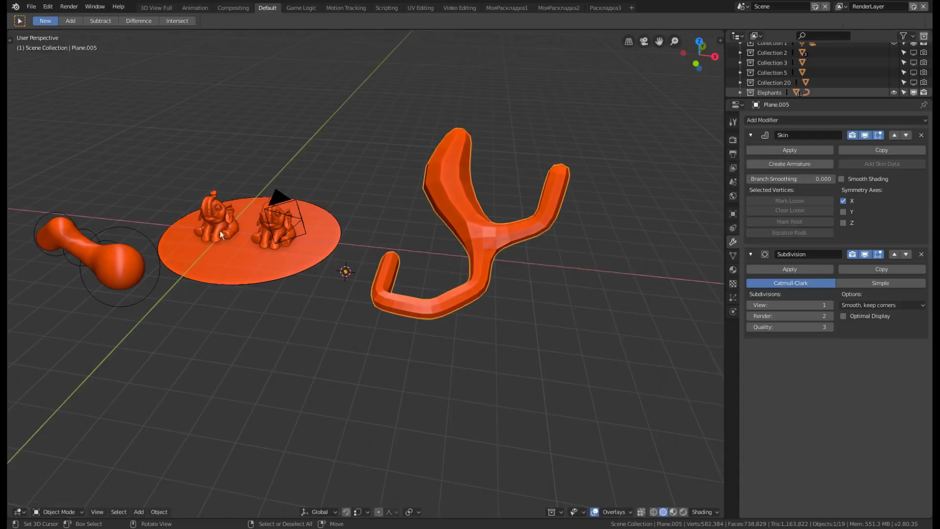
middle_click_drag(317, 233, 406, 240)
scroll(407, 235, "up", 2)
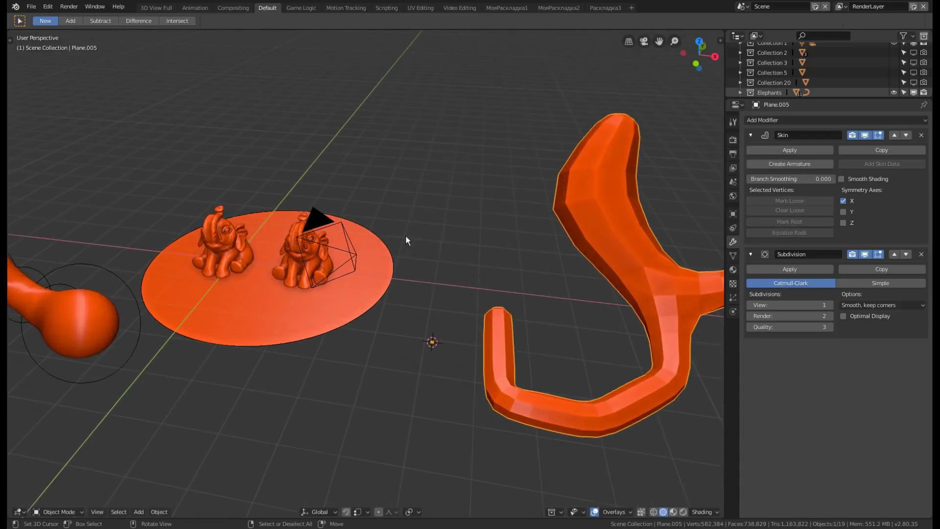
scroll(407, 235, "up", 2)
Add a new cube and remove its subdivision modifier.
key("shift+a")
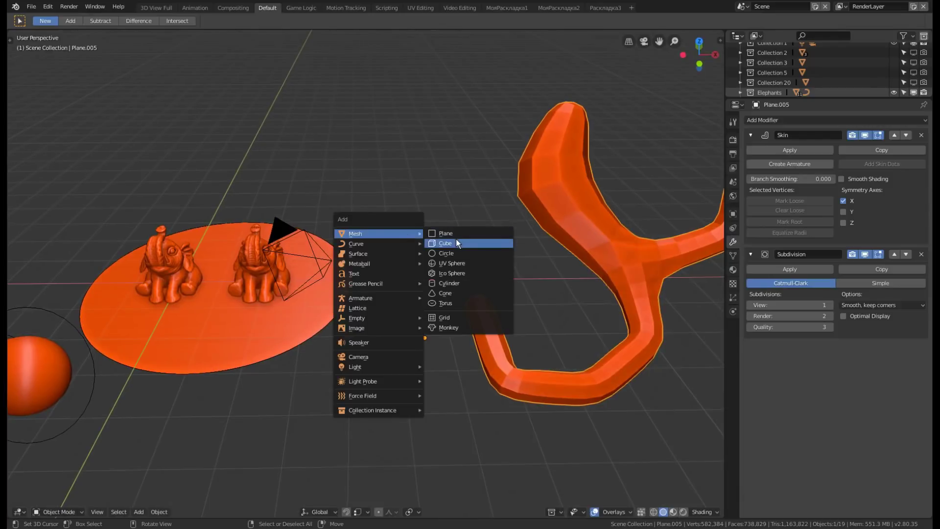
left_click(456, 240)
mouse_move(456, 243)
middle_mouse_down()
mouse_move(315, 168)
mouse_move(348, 172)
mouse_move(334, 172)
middle_mouse_up()
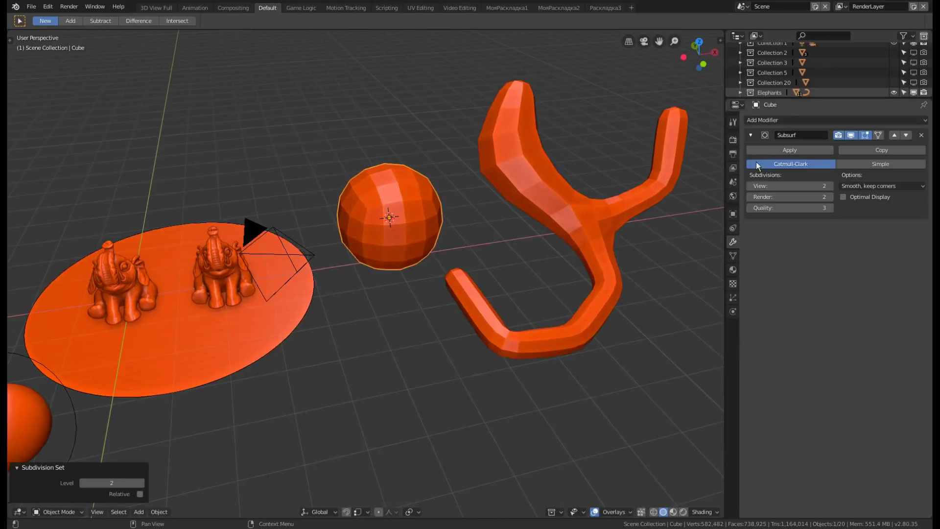
left_click(759, 149)
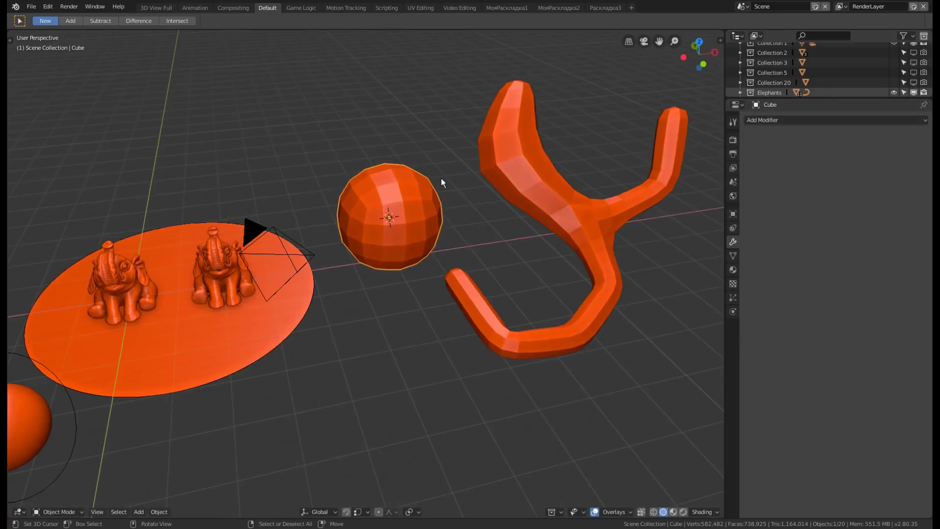
Enter Sculpt Mode with Dyntopo enabled and pick the Snake Hook brush.
left_click(68, 507)
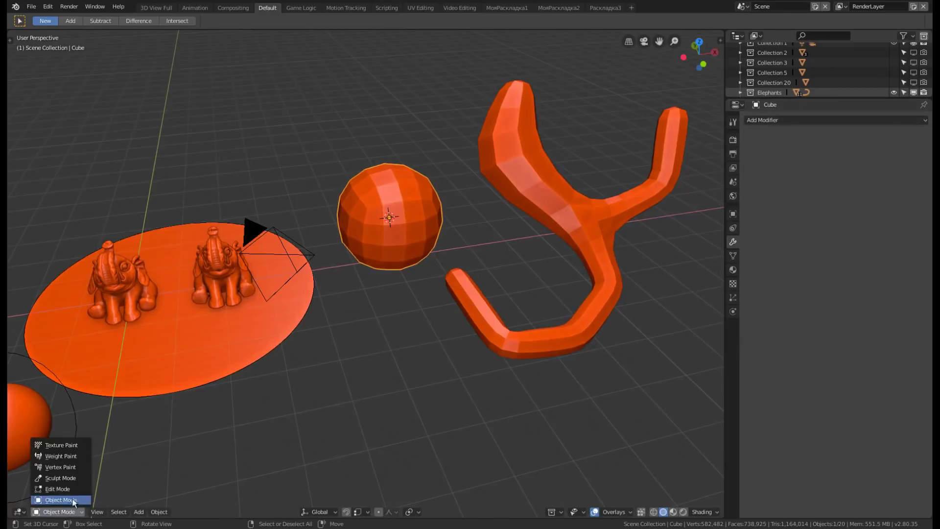
left_click(54, 479)
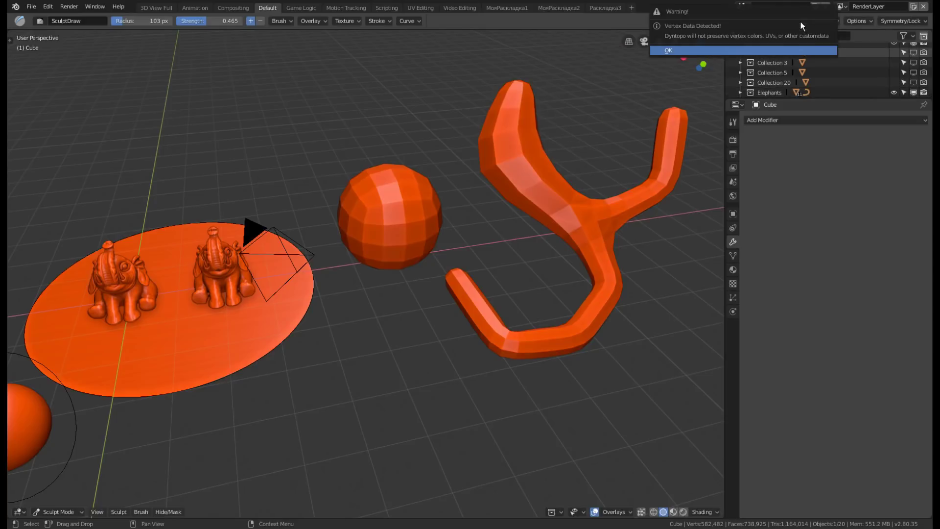
left_click(802, 21)
scroll(387, 199, "up", 2)
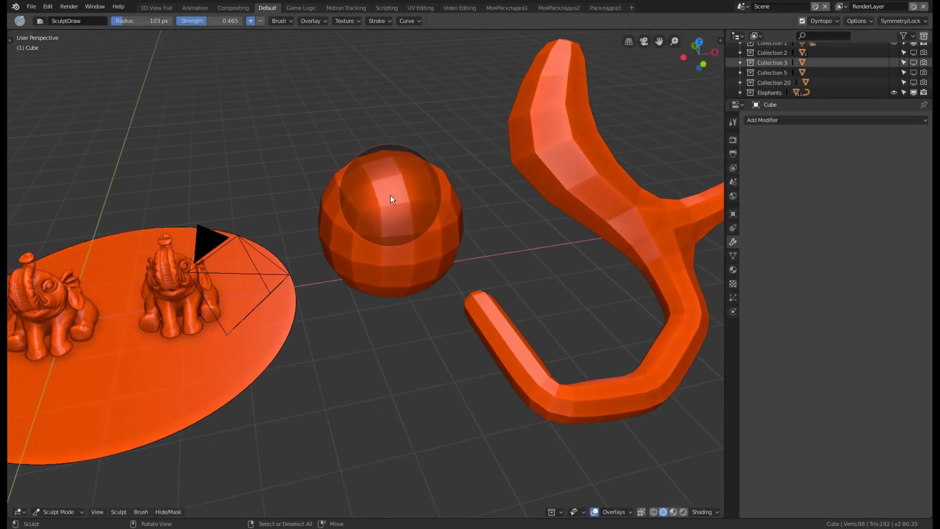
key("ctrl+z")
key("k")
scroll(383, 199, "down", 3)
scroll(392, 191, "up", 2)
Stretch the sphere into a tall blob and push a deep cavity beneath a lobe.
left_click_drag(389, 184, 348, 135)
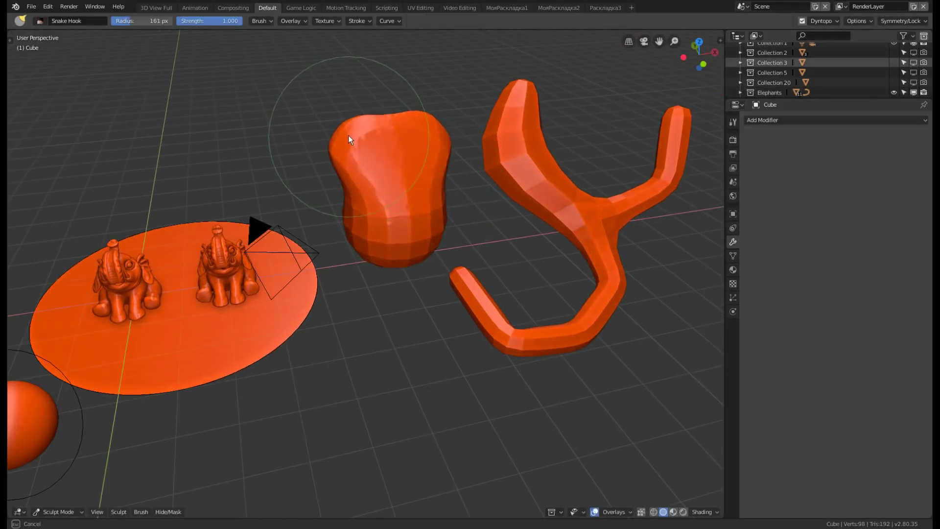
mouse_move(389, 202)
left_mouse_down()
mouse_move(399, 285)
mouse_move(380, 322)
mouse_move(411, 304)
mouse_move(371, 268)
left_mouse_up()
key("f")
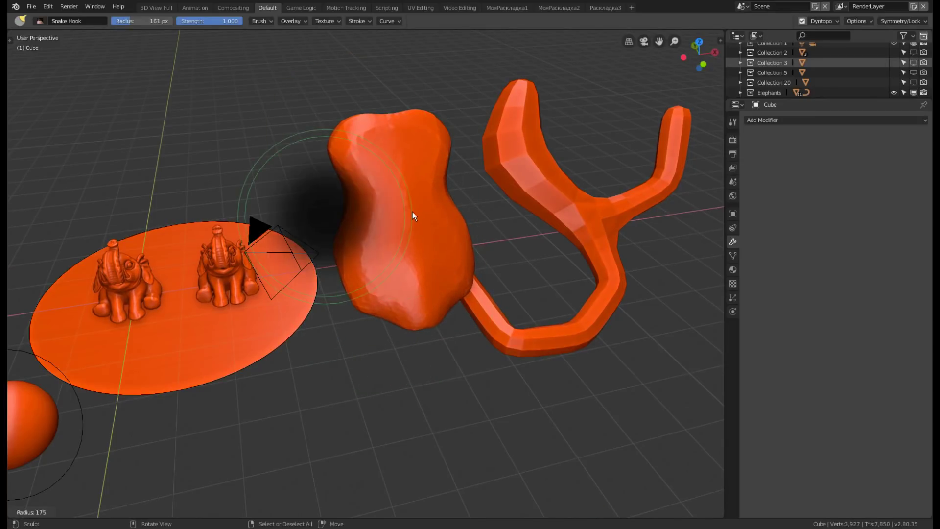
left_click(411, 211)
mouse_move(409, 210)
left_mouse_down()
mouse_move(406, 223)
mouse_move(365, 232)
left_mouse_up()
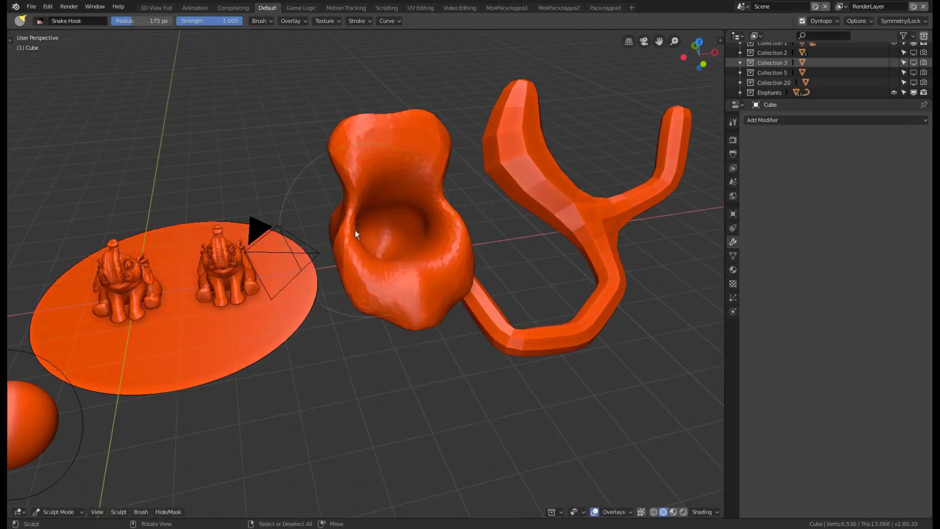
mouse_move(365, 231)
middle_mouse_down()
mouse_move(401, 228)
mouse_move(343, 237)
middle_mouse_up()
mouse_move(327, 240)
left_mouse_down()
mouse_move(391, 166)
mouse_move(413, 238)
mouse_move(407, 218)
mouse_move(370, 244)
mouse_move(372, 226)
mouse_move(423, 167)
left_mouse_up()
mouse_move(423, 167)
middle_mouse_down()
mouse_move(361, 178)
mouse_move(398, 204)
mouse_move(454, 172)
mouse_move(328, 304)
mouse_move(386, 299)
middle_mouse_up()
Draw the lower lobe downward using brush radii of 197, then 97.
key("f")
left_click(330, 304)
key("f")
left_click(386, 299)
mouse_move(255, 256)
left_mouse_down()
mouse_move(329, 313)
mouse_move(301, 349)
mouse_move(322, 387)
left_mouse_up()
key("f")
left_click(298, 309)
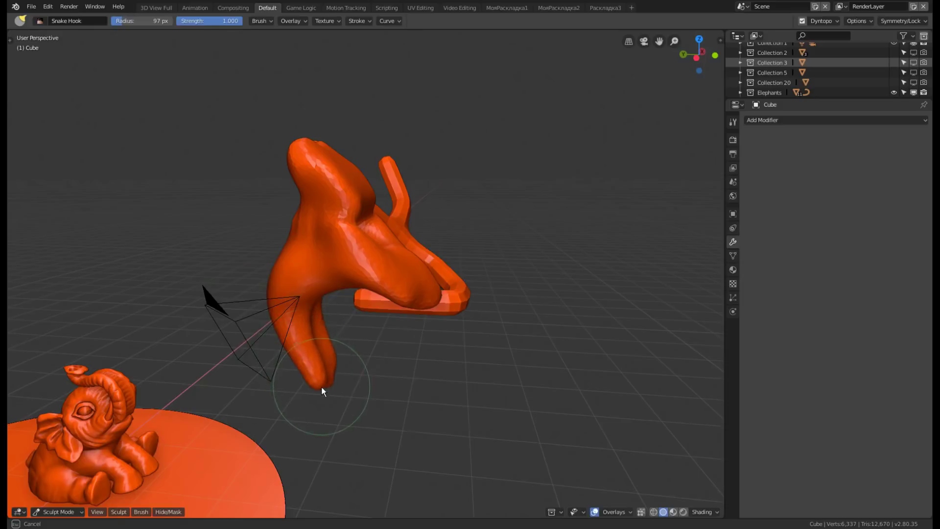
mouse_move(321, 387)
middle_mouse_down()
mouse_move(331, 370)
mouse_move(324, 338)
middle_mouse_up()
left_click_drag(332, 329, 348, 327)
mouse_move(347, 327)
middle_mouse_down()
mouse_move(384, 274)
mouse_move(486, 261)
middle_mouse_up()
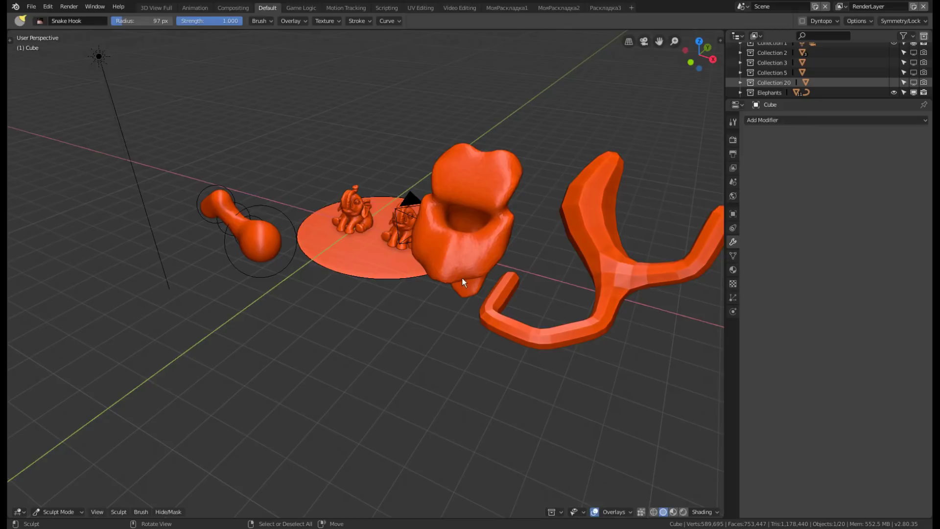
Back in Object Mode, delete the sculpted blob and the antler shape.
left_click(55, 511)
key("x")
left_click(513, 267)
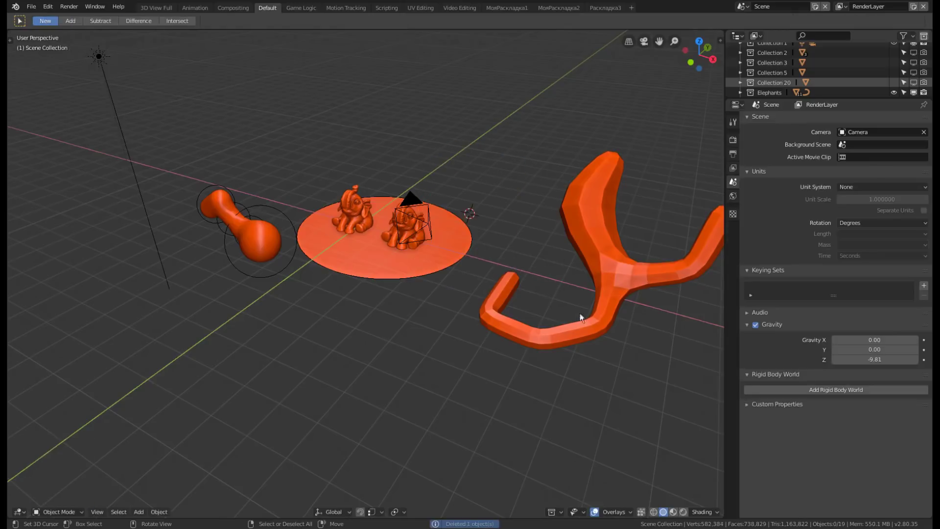
left_click(582, 325)
key("x")
left_click(243, 249)
Delete the metaball and the remaining metaball circles, then orbit the cleaned-up scene.
key("x")
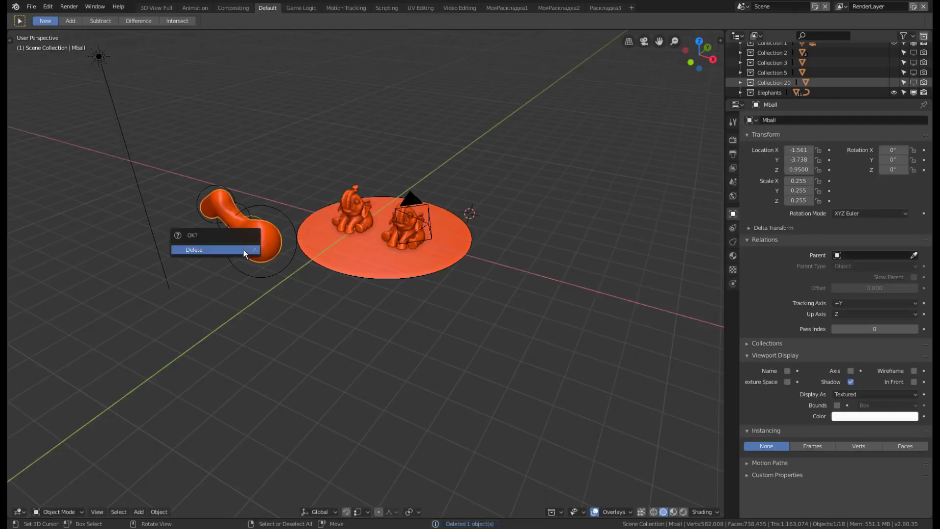
left_click(243, 249)
left_click(231, 264)
key("x")
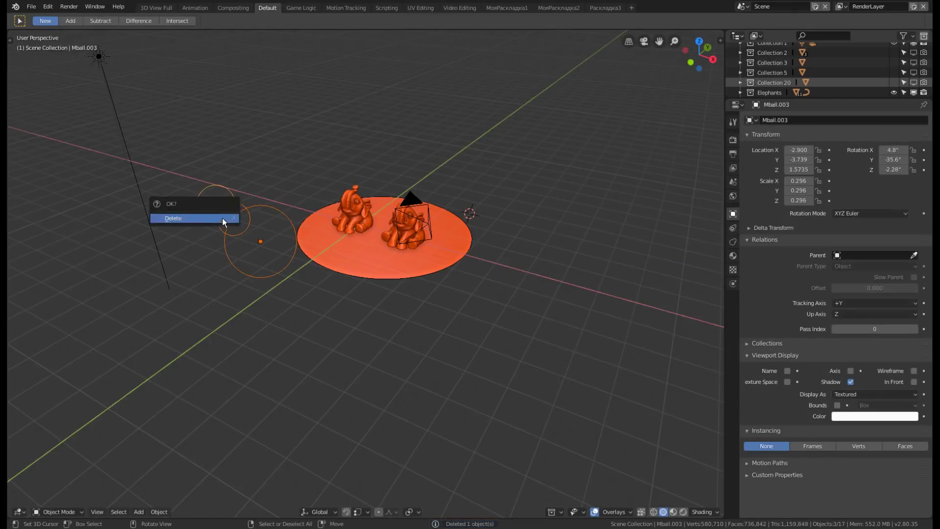
left_click(223, 224)
mouse_move(408, 250)
middle_mouse_down()
mouse_move(357, 298)
mouse_move(429, 284)
middle_mouse_up()
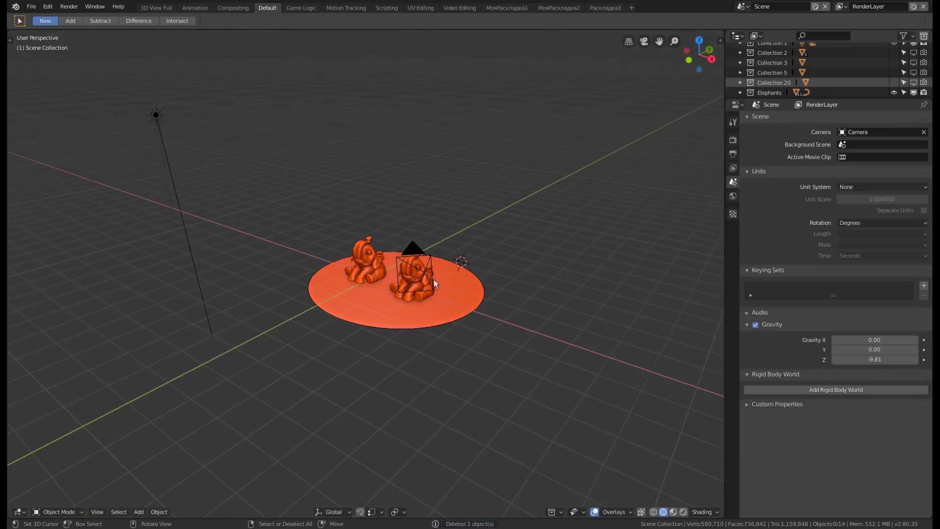
middle_click_drag(504, 261, 466, 278)
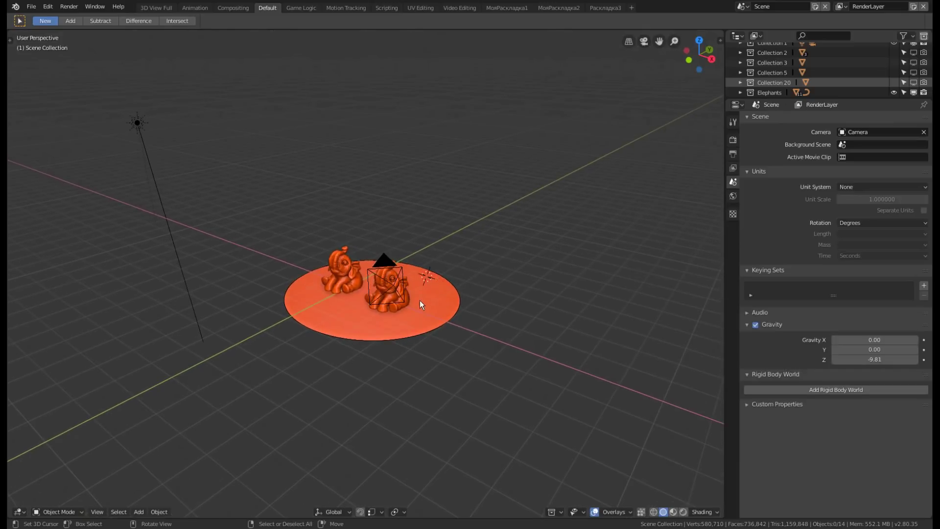
mouse_move(419, 301)
middle_mouse_down()
mouse_move(426, 316)
mouse_move(350, 299)
middle_mouse_up()
Zoom in and select the elephant's ear piece to check its Mirror modifier.
scroll(430, 319, "up", 3)
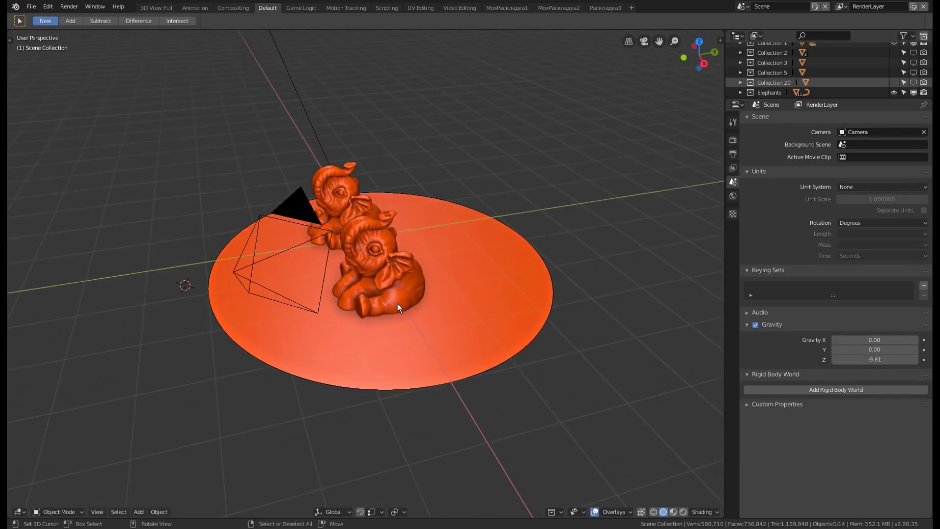
scroll(396, 303, "up", 2)
scroll(387, 287, "up", 2)
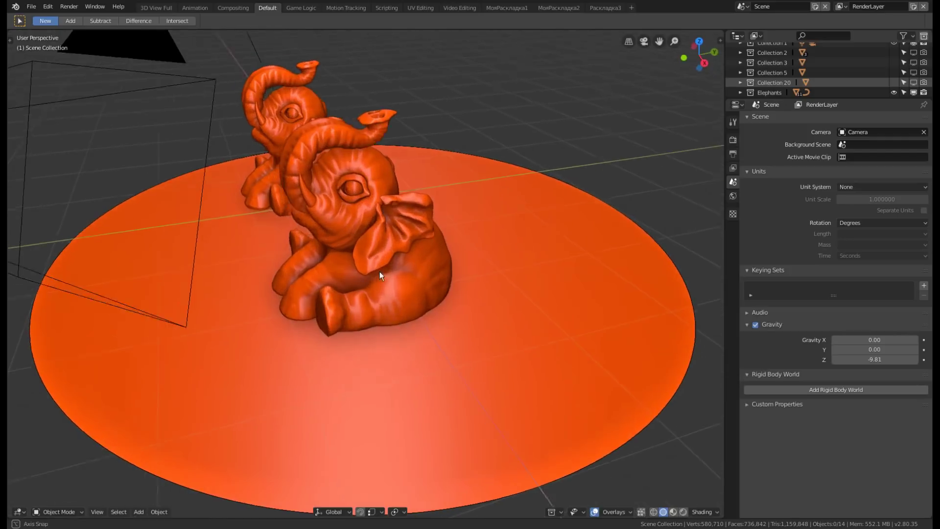
scroll(352, 220, "up", 3)
scroll(360, 217, "up", 2)
left_click(442, 267)
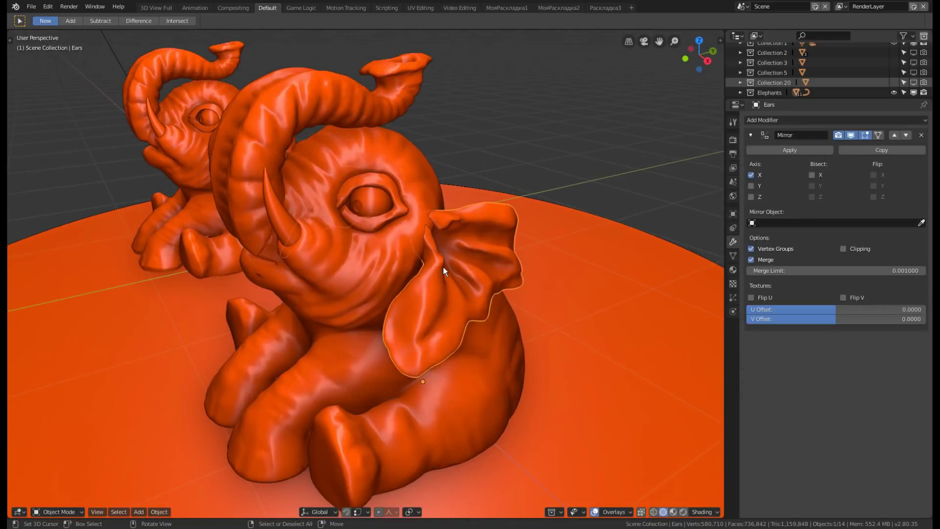
scroll(398, 249, "down", 3)
mouse_move(397, 249)
middle_mouse_down()
mouse_move(354, 243)
mouse_move(445, 255)
mouse_move(419, 251)
mouse_move(386, 228)
mouse_move(332, 169)
mouse_move(367, 234)
mouse_move(337, 245)
mouse_move(348, 215)
mouse_move(337, 224)
mouse_move(363, 240)
mouse_move(432, 233)
middle_mouse_up()
Select the front elephant's Nose part and enter Edit Mode on it.
scroll(354, 242, "down", 3)
scroll(415, 243, "up", 3)
scroll(386, 228, "down", 3)
left_click(343, 212)
scroll(339, 225, "up", 3)
scroll(340, 228, "up", 2)
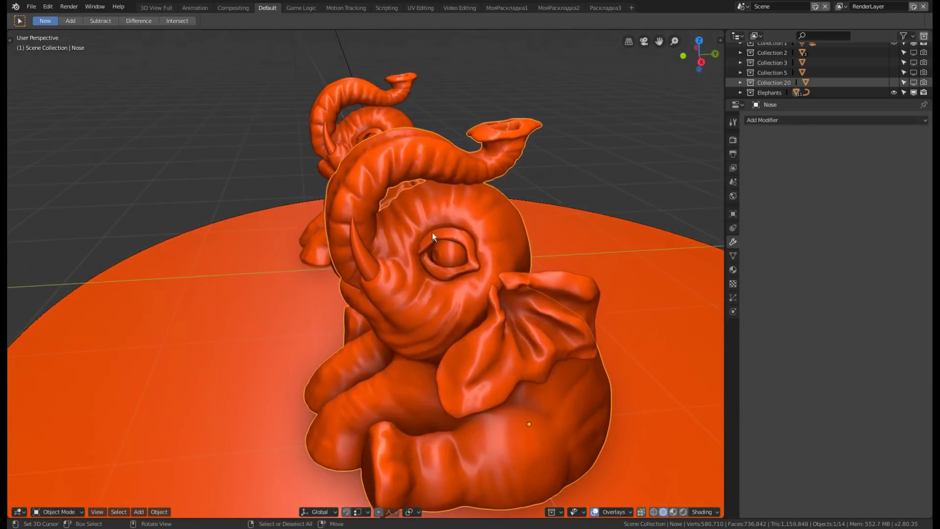
key("Tab")
Select the trunk's connected mesh and separate it into its own object.
scroll(367, 190, "up", 2)
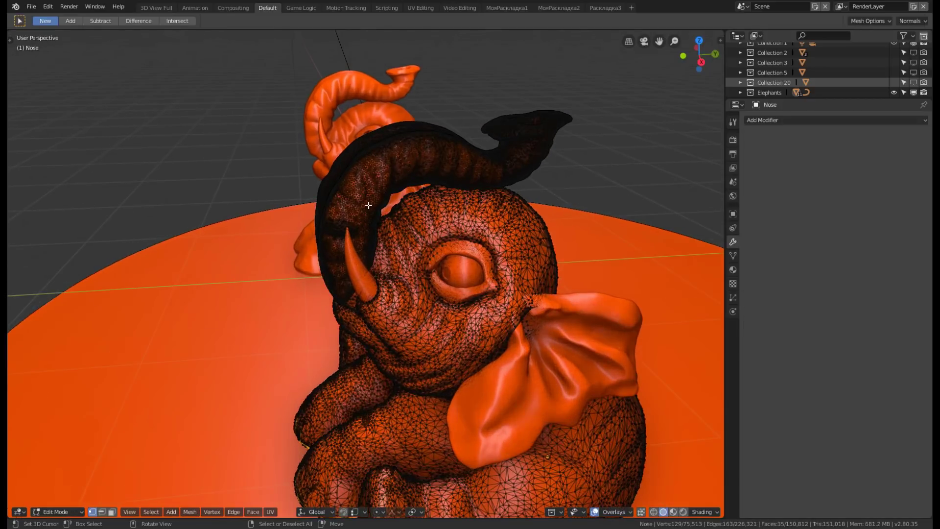
scroll(366, 208, "down", 3)
middle_click_drag(366, 209, 367, 187)
scroll(366, 187, "up", 2)
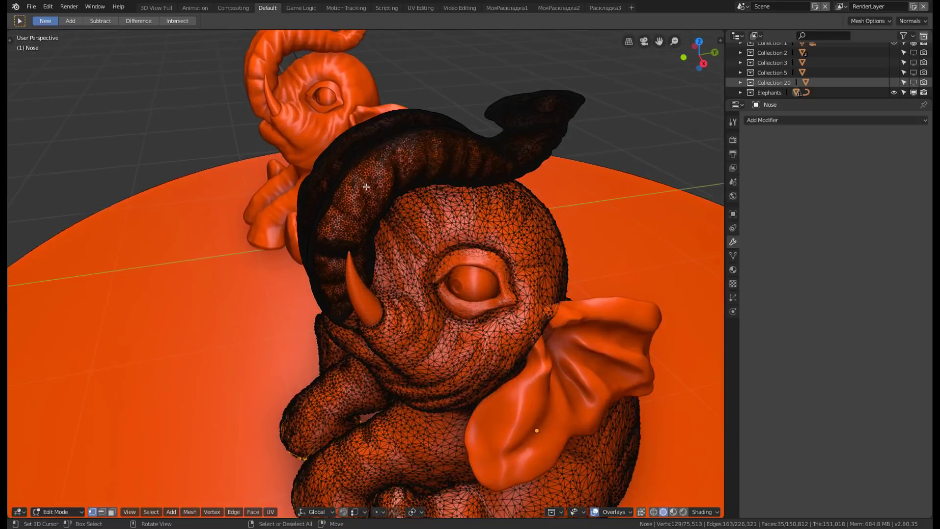
key("l")
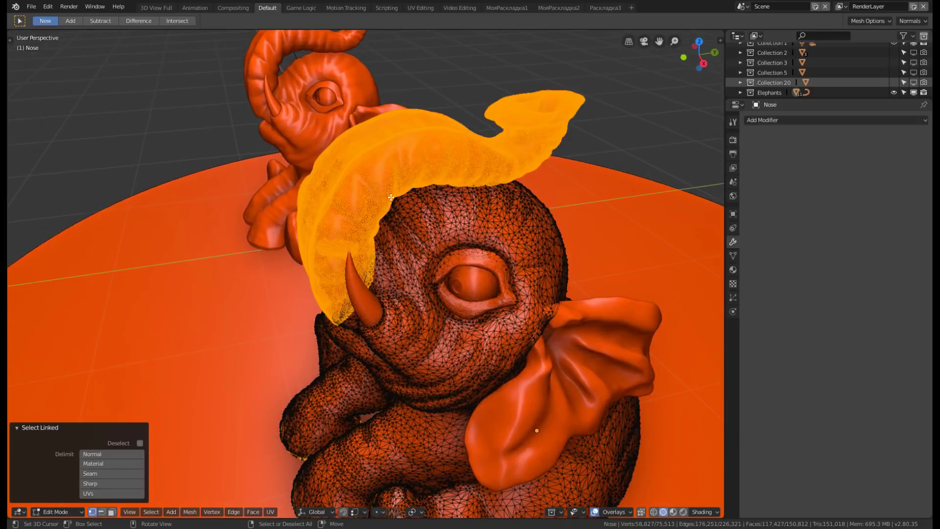
key("p")
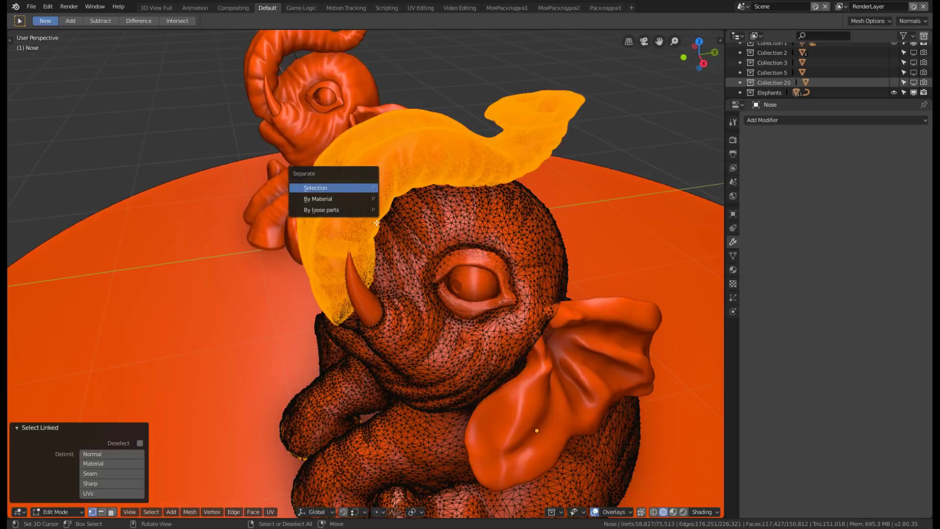
left_click(363, 188)
Return to Object Mode and reposition the separated Nose.001 trunk.
left_click(57, 512)
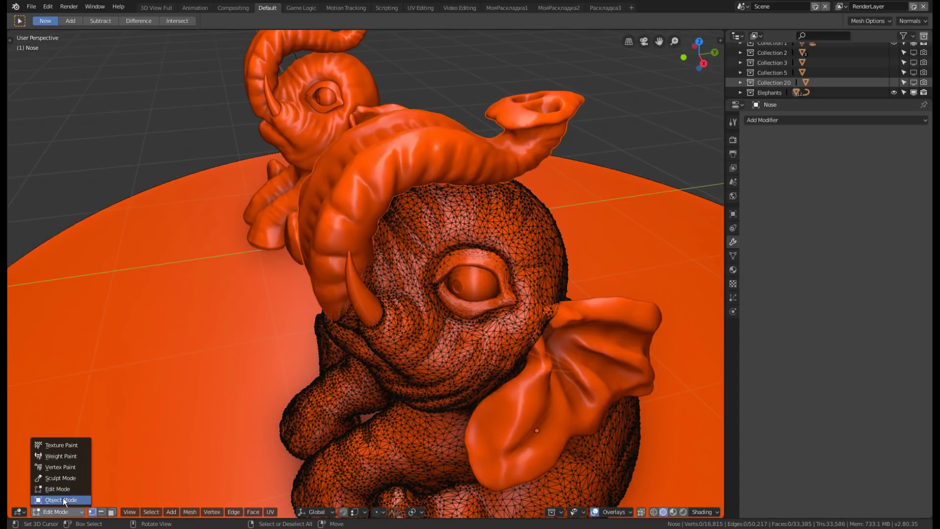
left_click(53, 443)
scroll(333, 200, "down", 3)
middle_click_drag(354, 218, 342, 212)
left_click(342, 212)
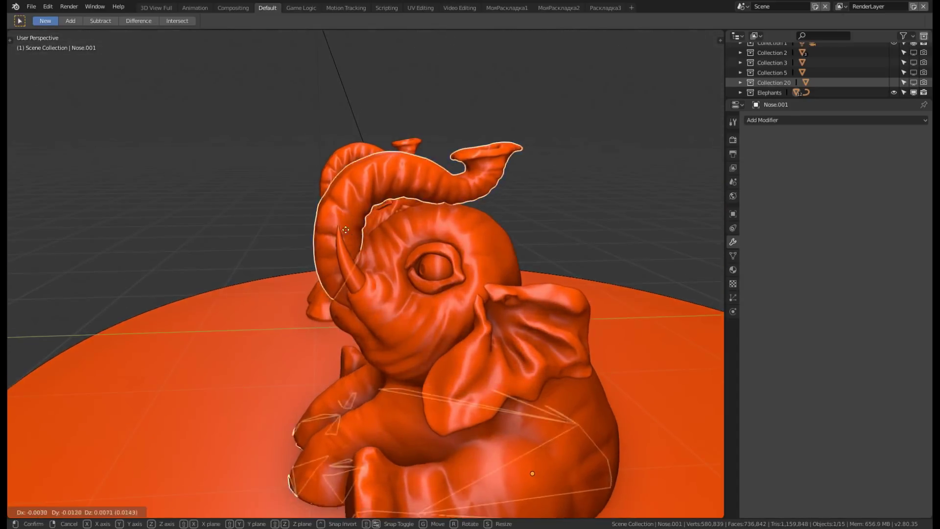
key("g")
right_click(357, 240)
key("g")
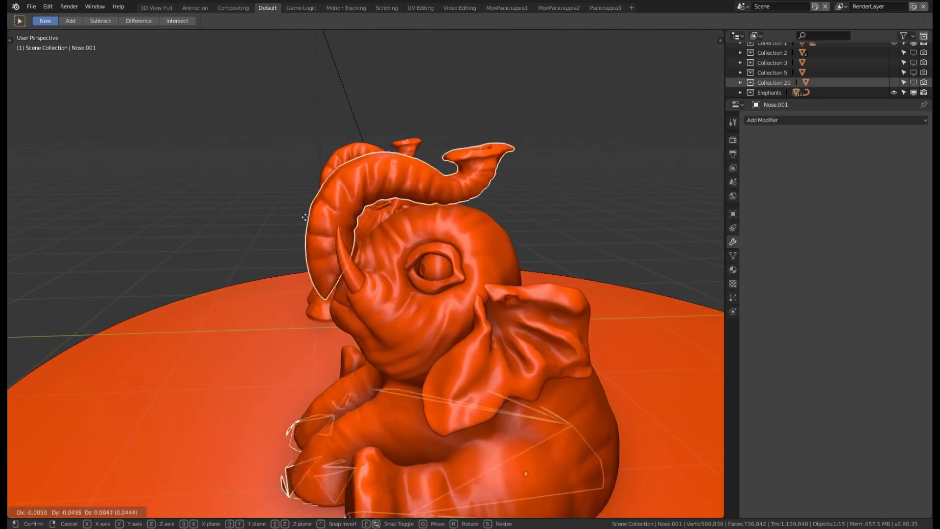
left_click(320, 203)
scroll(300, 253, "down", 4)
Nudge the Nose.001 trunk slightly on the elephant's head.
middle_click_drag(349, 297, 363, 275)
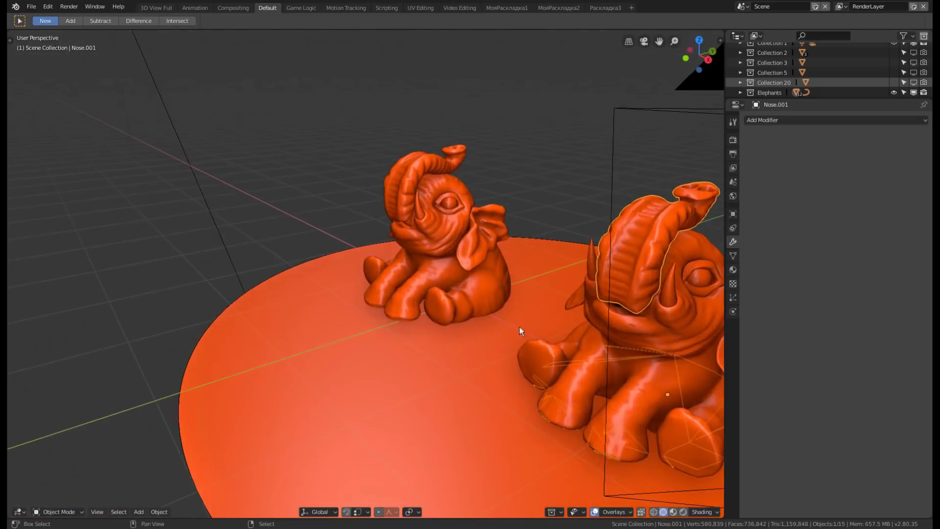
scroll(361, 250, "up", 2)
scroll(362, 251, "down", 2)
scroll(451, 236, "up", 3)
key("g")
mouse_move(428, 232)
middle_mouse_down()
mouse_move(421, 228)
mouse_move(495, 270)
mouse_move(501, 263)
mouse_move(476, 272)
mouse_move(478, 281)
mouse_move(445, 270)
middle_mouse_up()
left_click(415, 222)
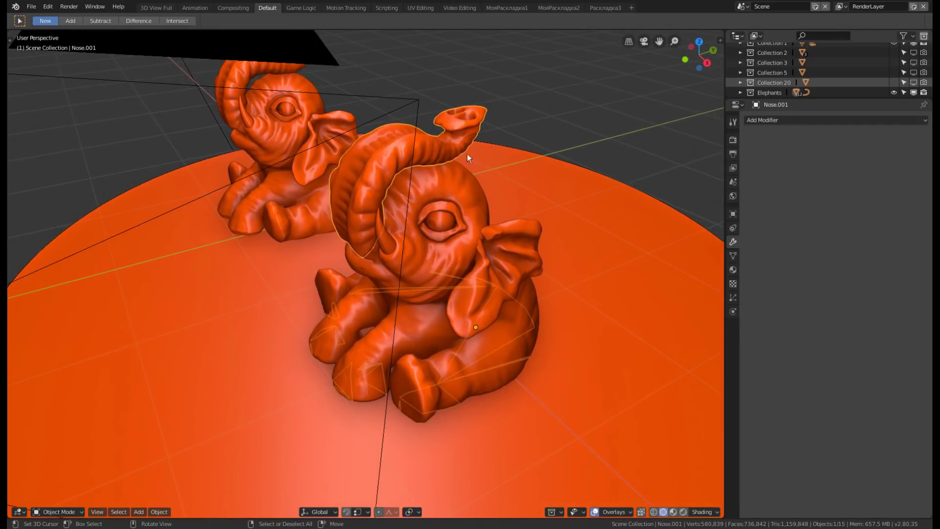
Orbit and zoom around the elephant's head and trunk to inspect them.
mouse_move(467, 154)
middle_mouse_down()
mouse_move(486, 172)
mouse_move(345, 154)
middle_mouse_up()
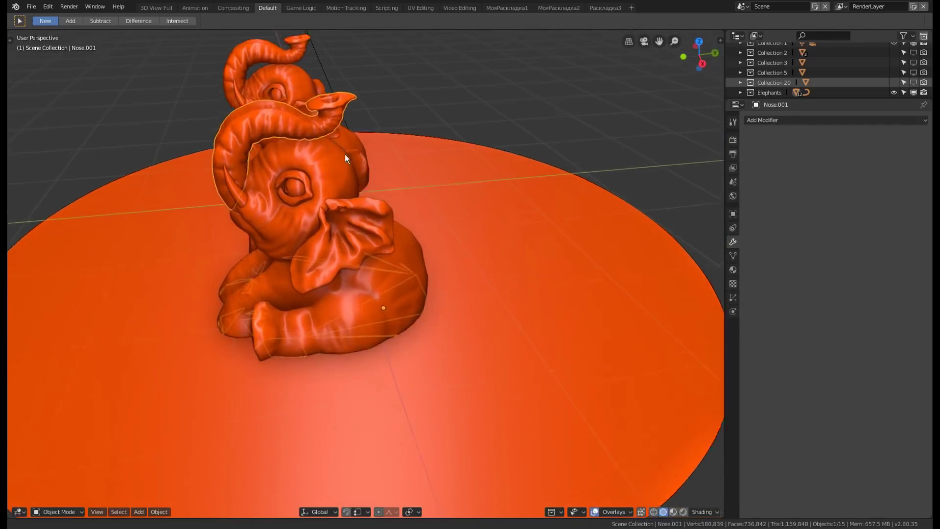
scroll(304, 159, "up", 1)
scroll(342, 175, "up", 2)
scroll(340, 154, "up", 2)
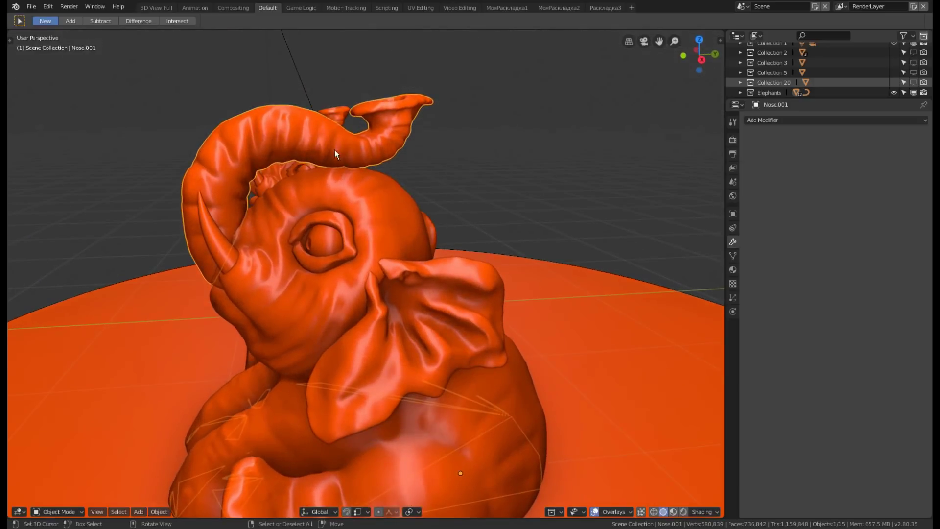
middle_click_drag(333, 168, 308, 182)
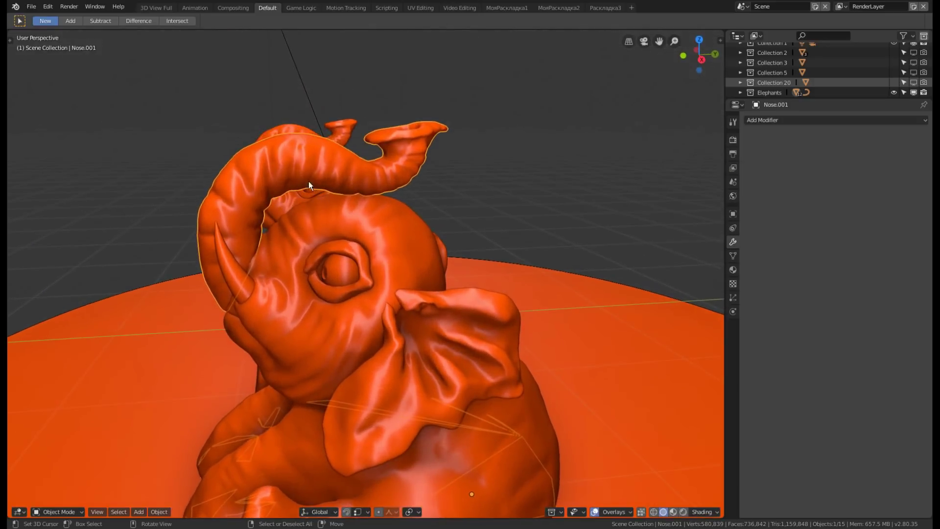
mouse_move(374, 176)
middle_mouse_down()
mouse_move(347, 157)
mouse_move(367, 225)
mouse_move(395, 250)
mouse_move(419, 250)
middle_mouse_up()
scroll(343, 193, "up", 3)
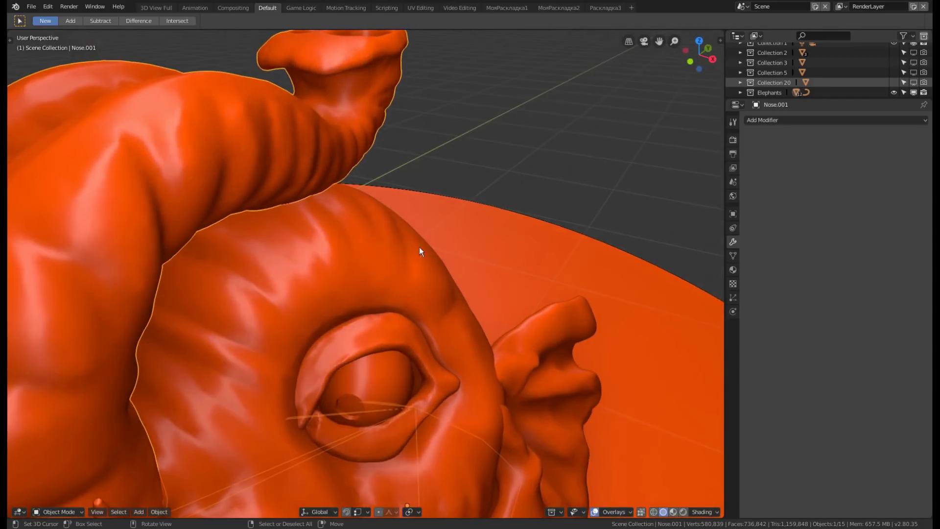
mouse_move(339, 216)
middle_mouse_down()
mouse_move(301, 210)
mouse_move(296, 166)
middle_mouse_up()
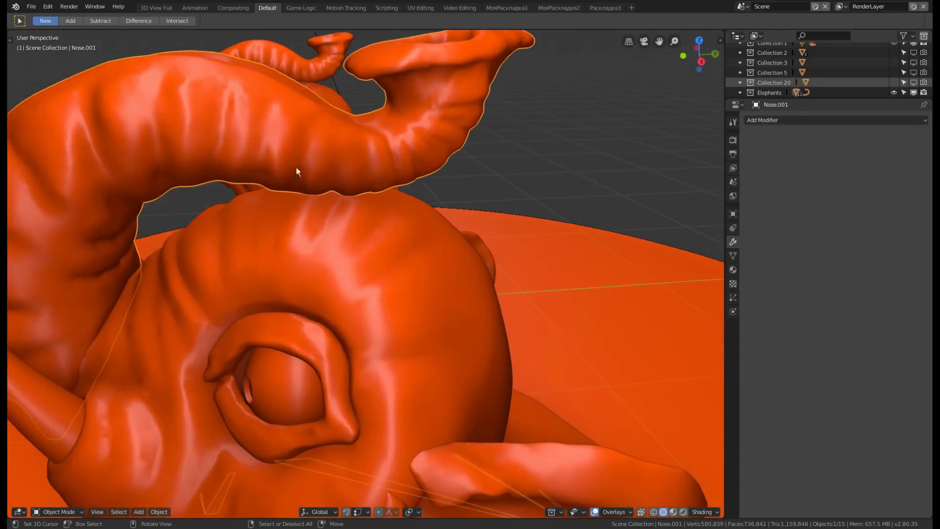
mouse_move(326, 204)
middle_mouse_down()
mouse_move(307, 193)
mouse_move(322, 187)
mouse_move(254, 221)
middle_mouse_up()
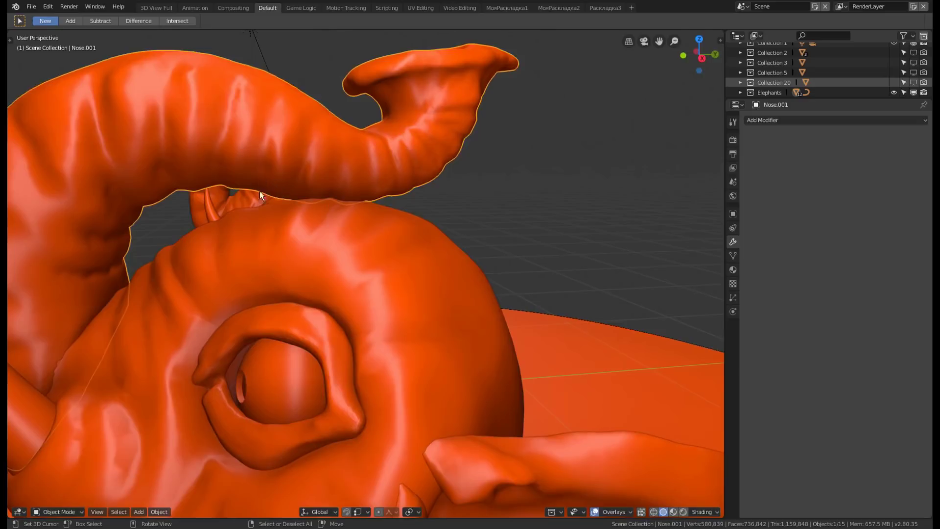
mouse_move(331, 186)
middle_mouse_down()
mouse_move(301, 191)
mouse_move(325, 200)
mouse_move(280, 202)
mouse_move(337, 203)
mouse_move(309, 203)
mouse_move(323, 220)
mouse_move(312, 163)
mouse_move(286, 214)
middle_mouse_up()
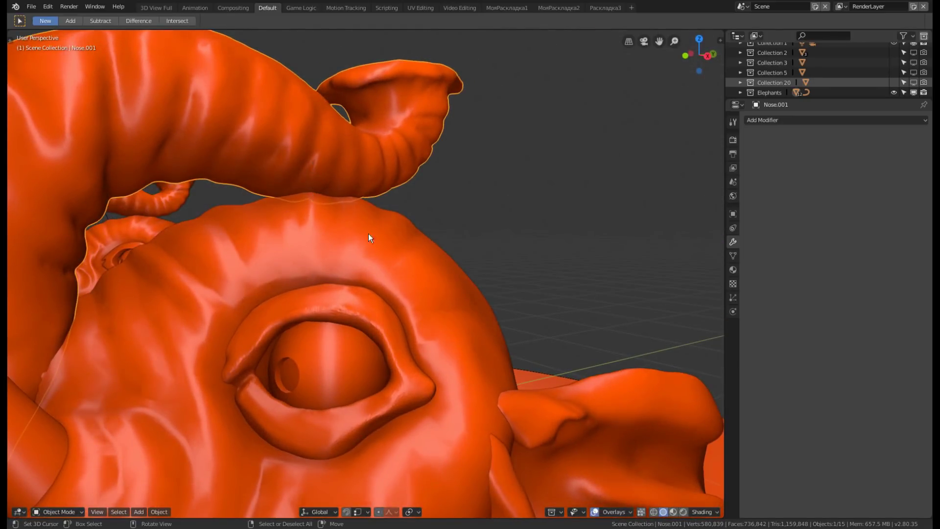
middle_click_drag(286, 178, 310, 197)
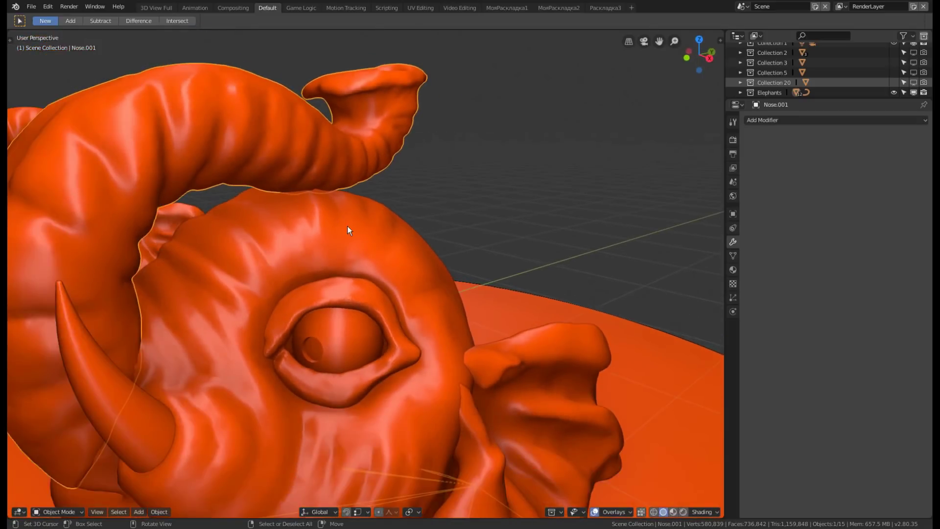
Zoom out and delete the selected Nose.001 object, leaving 14 objects.
scroll(348, 225, "down", 4)
scroll(352, 215, "down", 2)
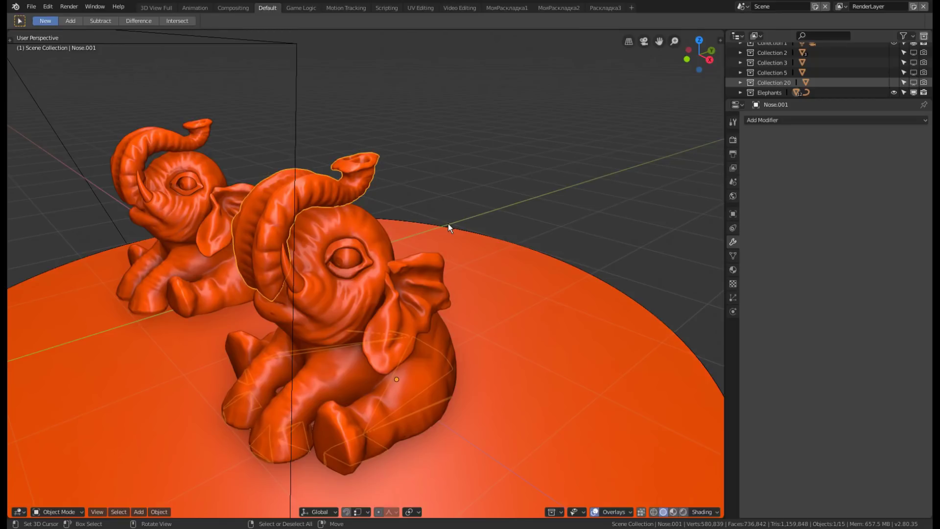
mouse_move(448, 224)
middle_mouse_down()
mouse_move(433, 228)
mouse_move(448, 239)
mouse_move(474, 238)
middle_mouse_up()
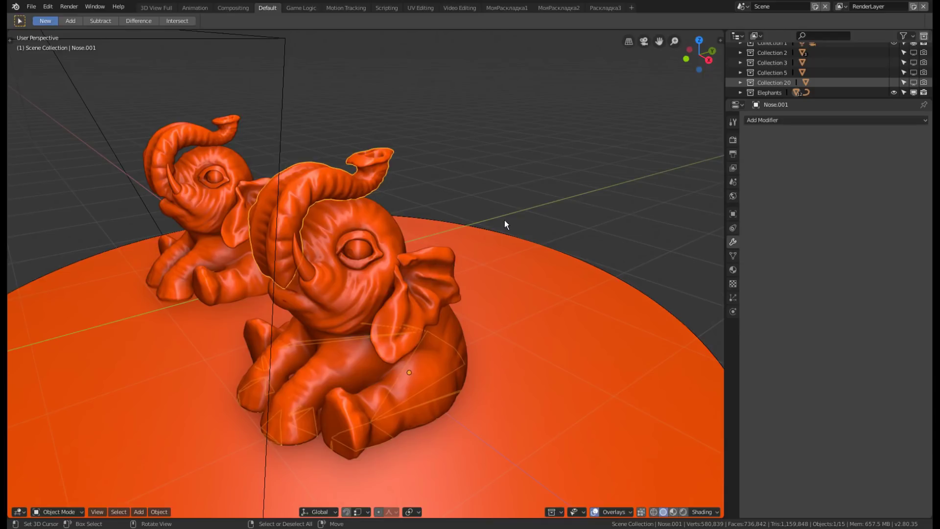
key("Delete")
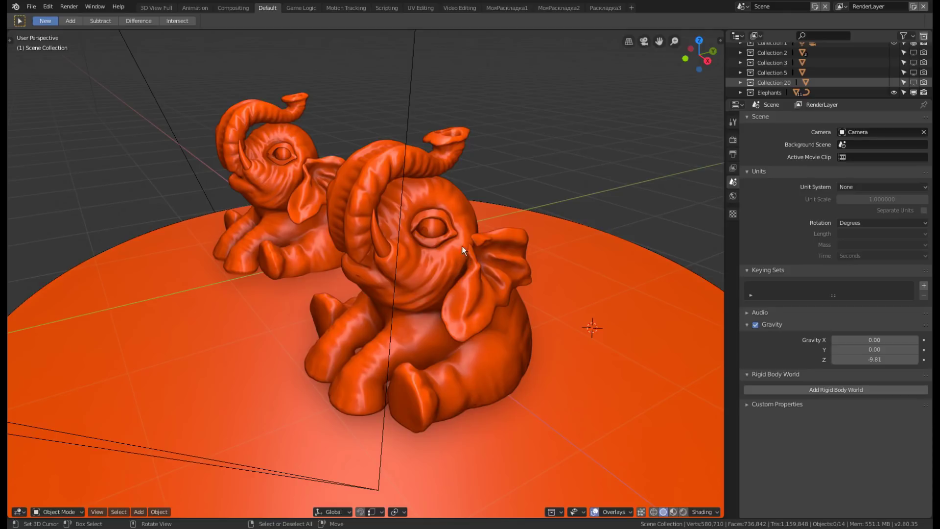
scroll(443, 256, "up", 1)
scroll(468, 276, "up", 3)
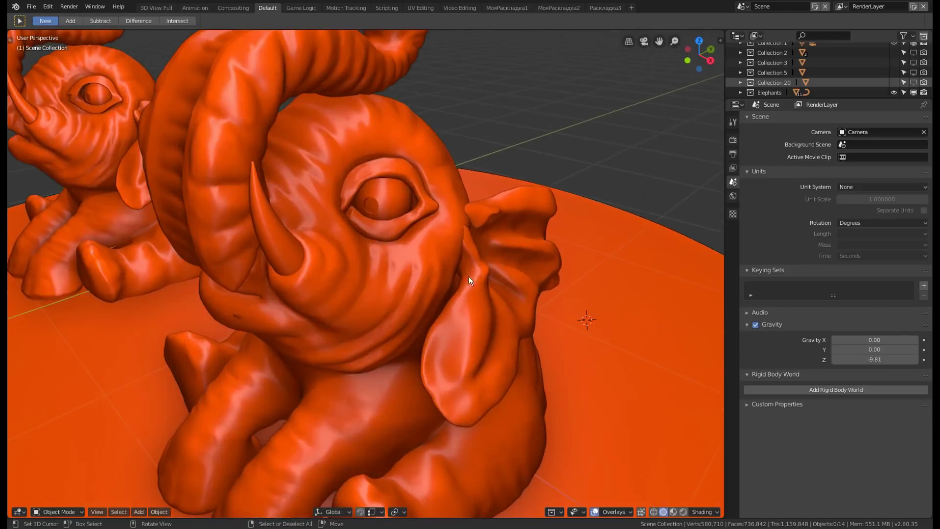
mouse_move(455, 260)
middle_mouse_down()
mouse_move(375, 289)
mouse_move(427, 283)
middle_mouse_up()
scroll(349, 234, "down", 3)
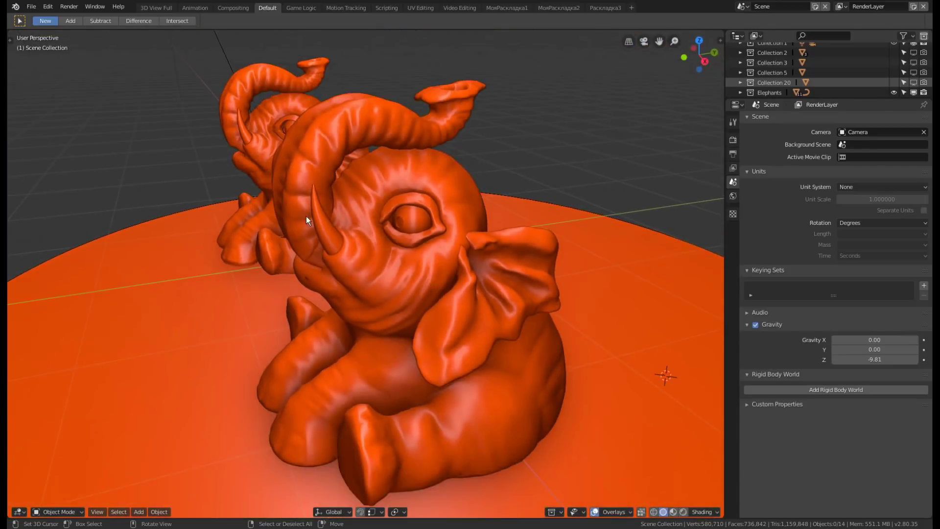
mouse_move(301, 248)
middle_mouse_down()
mouse_move(366, 304)
mouse_move(408, 324)
mouse_move(411, 300)
middle_mouse_up()
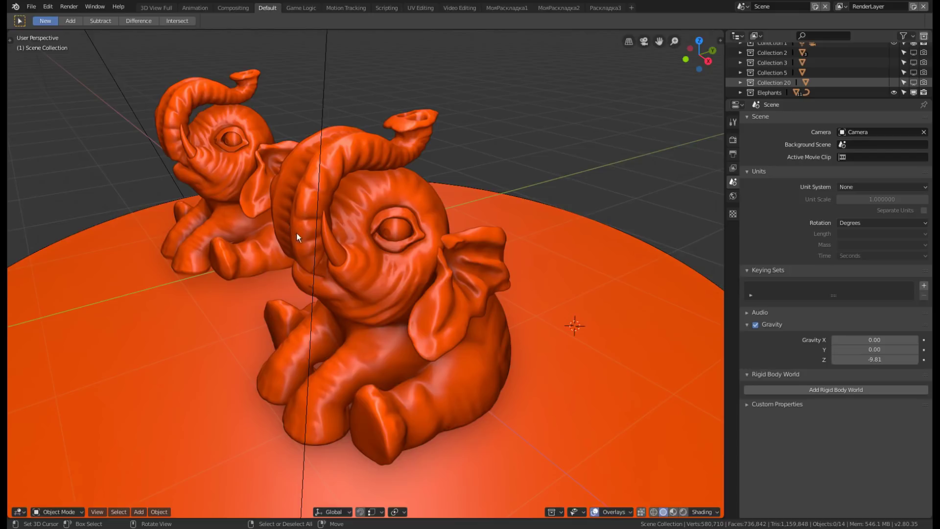
middle_click_drag(360, 272, 351, 235)
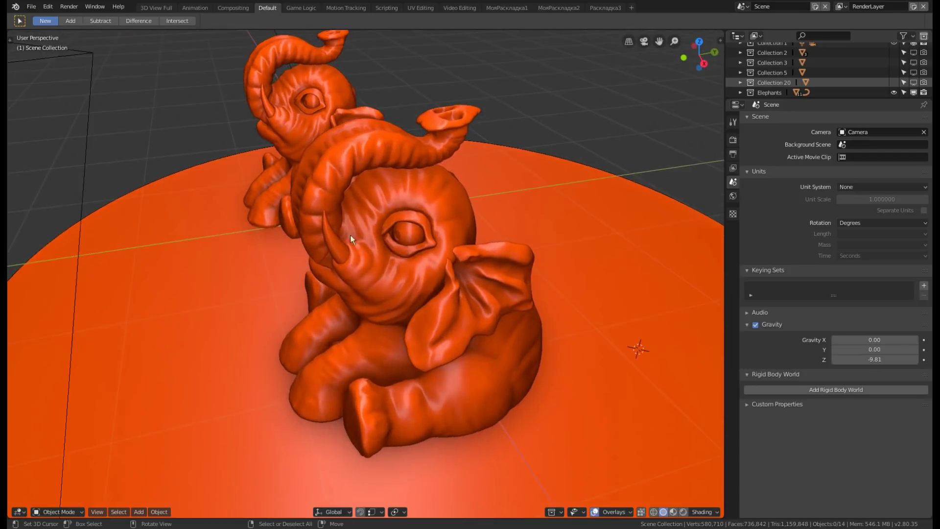
scroll(339, 158, "up", 2)
mouse_move(308, 166)
middle_mouse_down()
mouse_move(334, 173)
mouse_move(340, 151)
middle_mouse_up()
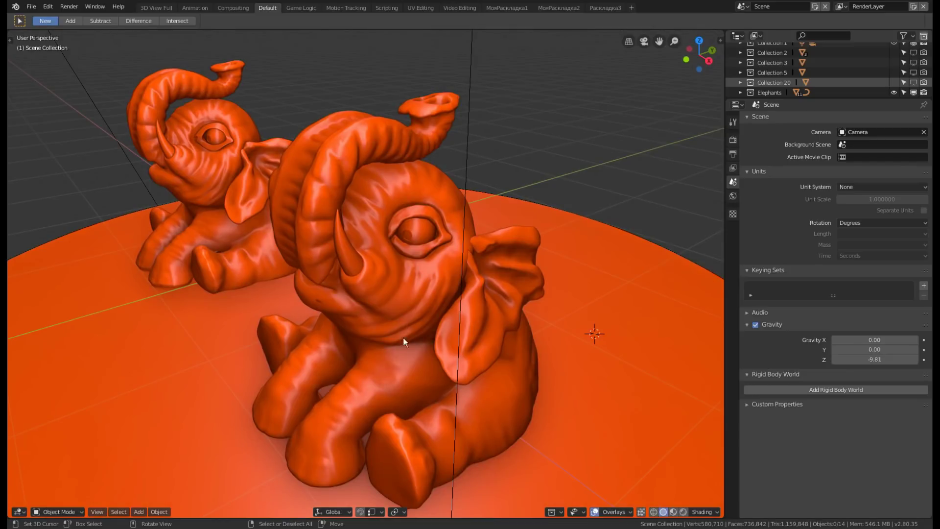
scroll(364, 201, "up", 2)
scroll(380, 182, "up", 2)
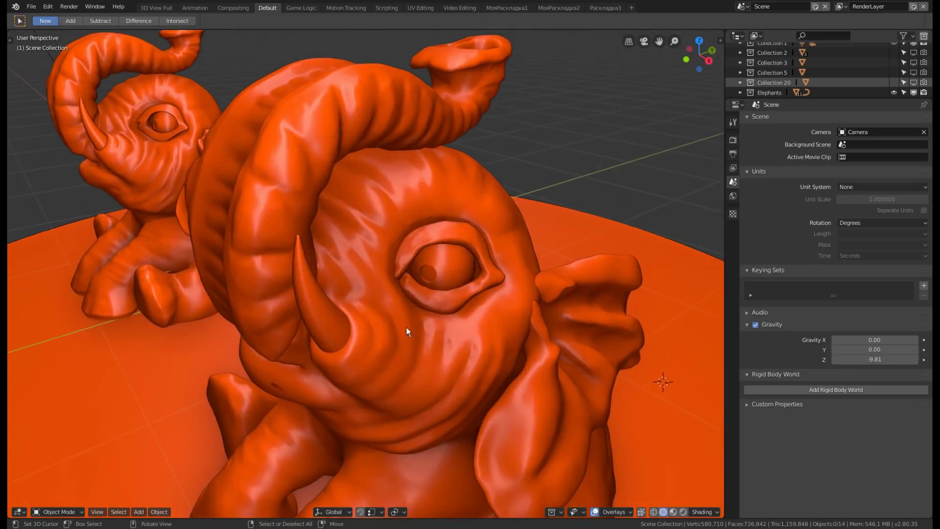
scroll(363, 261, "down", 5)
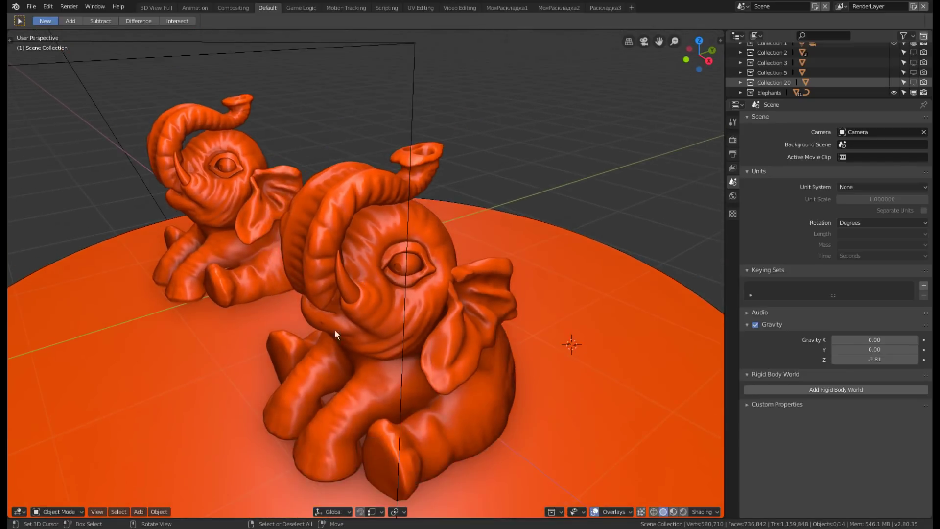
mouse_move(440, 269)
middle_mouse_down()
mouse_move(416, 269)
mouse_move(414, 324)
middle_mouse_up()
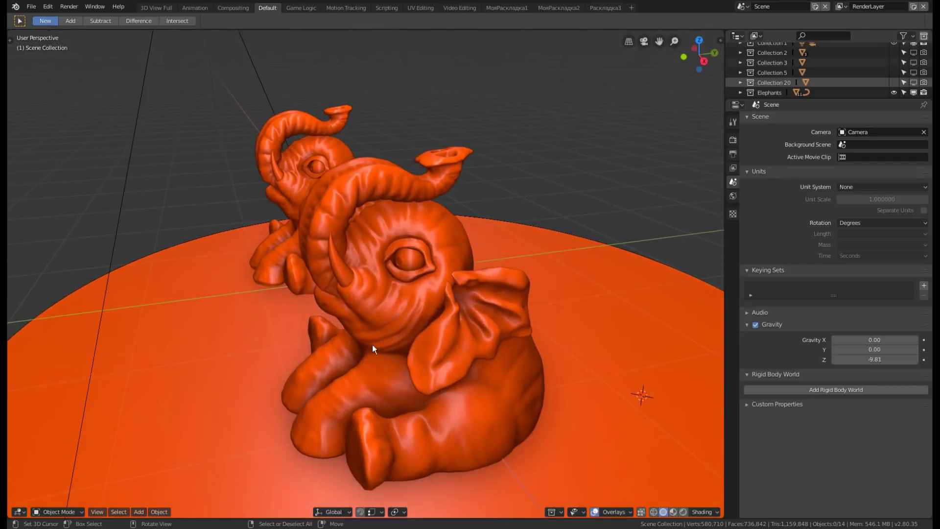
scroll(373, 344, "up", 2)
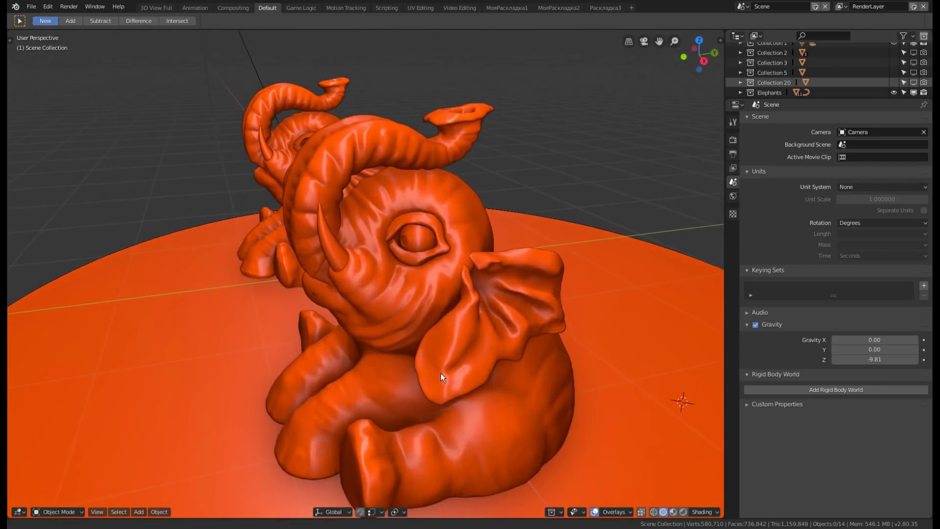
mouse_move(441, 373)
middle_mouse_down()
mouse_move(365, 339)
mouse_move(386, 343)
middle_mouse_up()
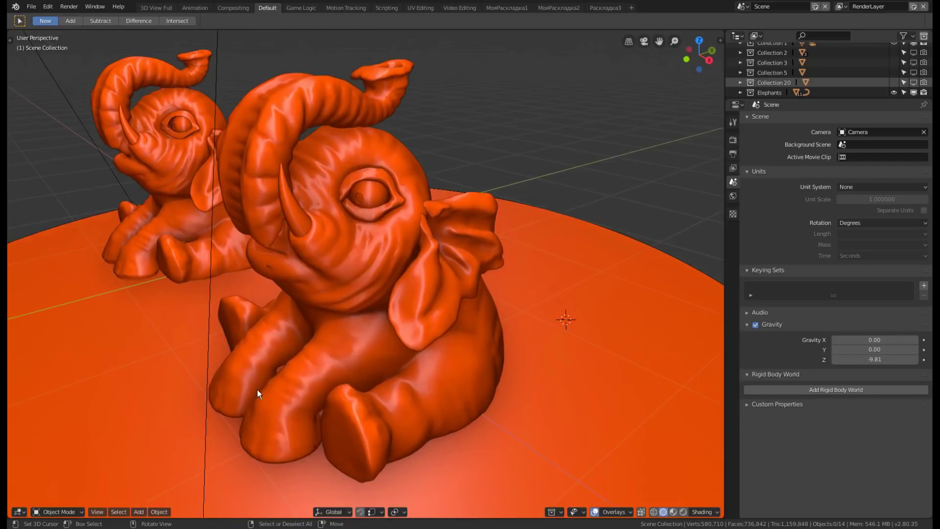
scroll(323, 330, "up", 3)
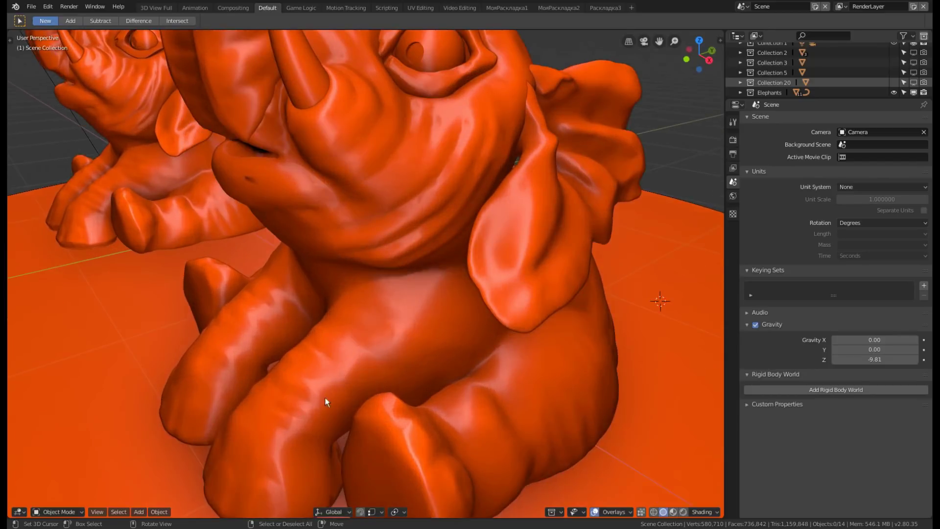
scroll(352, 336, "down", 3)
middle_click_drag(355, 322, 354, 351)
scroll(353, 352, "up", 3)
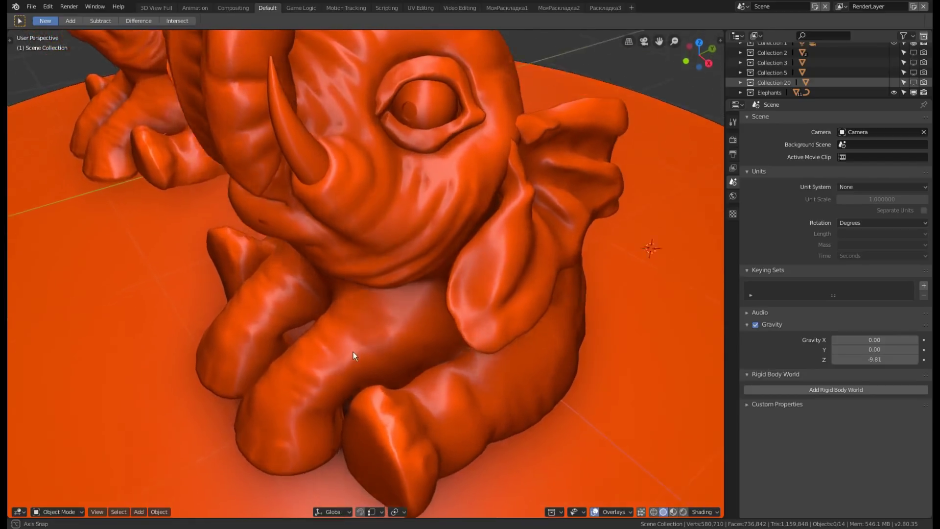
scroll(425, 395, "down", 2)
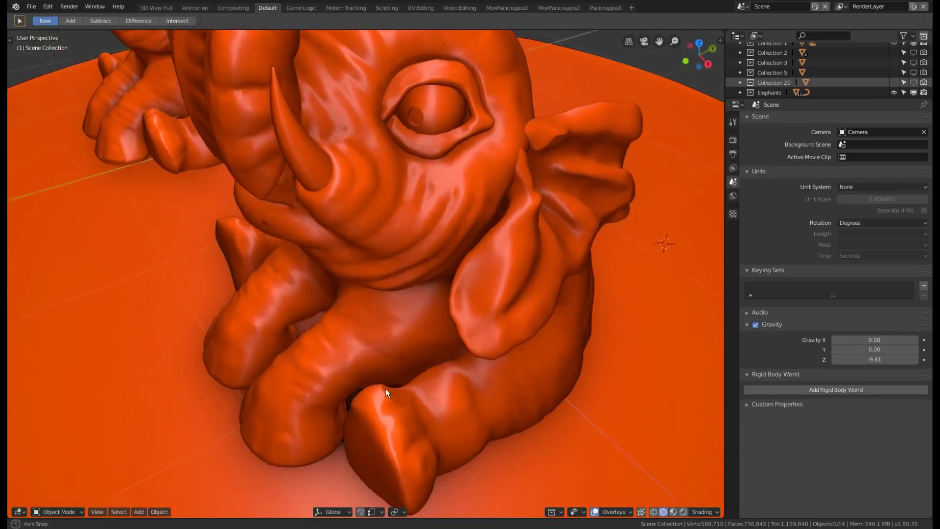
middle_click_drag(386, 388, 364, 305)
Orbit and zoom until both elephants and the camera frame show from the front above the disc.
scroll(301, 360, "down", 2)
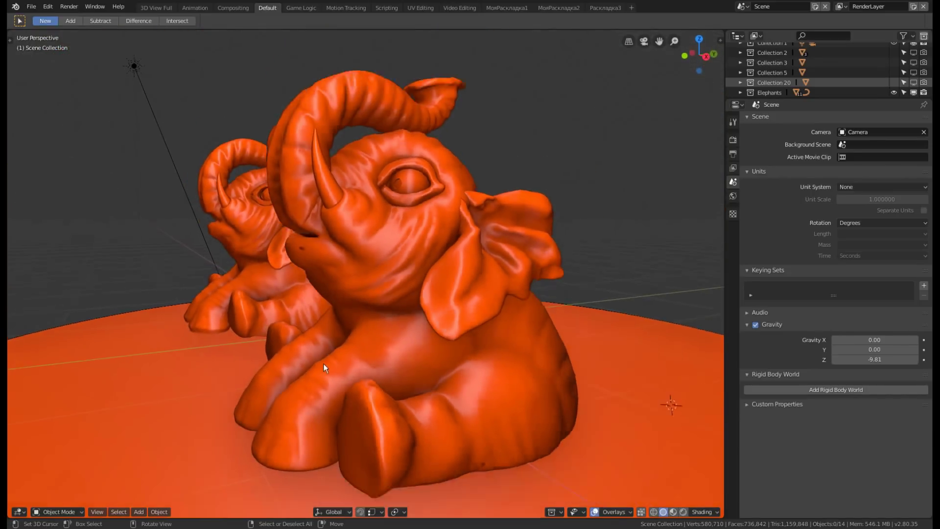
scroll(324, 363, "down", 1)
middle_click_drag(323, 363, 358, 351)
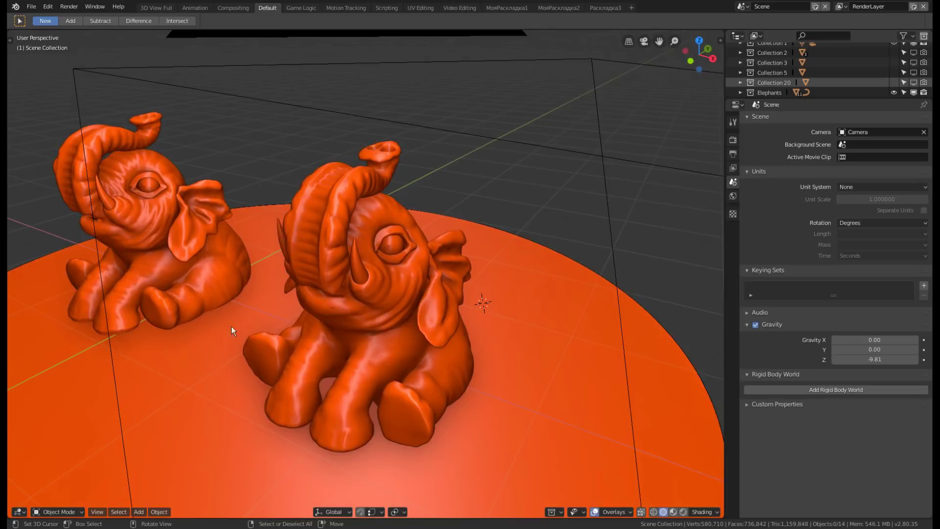
middle_click_drag(131, 325, 167, 325)
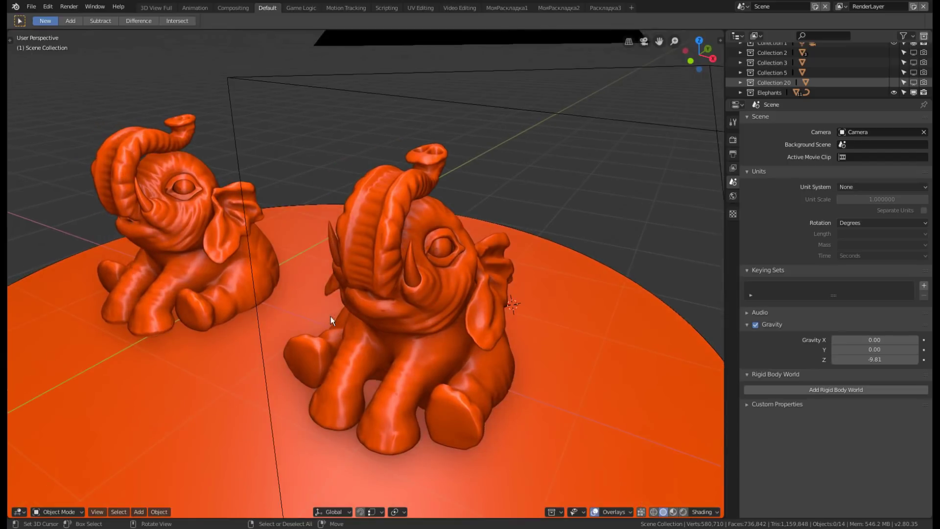
scroll(331, 316, "up", 3)
mouse_move(330, 317)
middle_mouse_down()
mouse_move(298, 319)
mouse_move(314, 319)
middle_mouse_up()
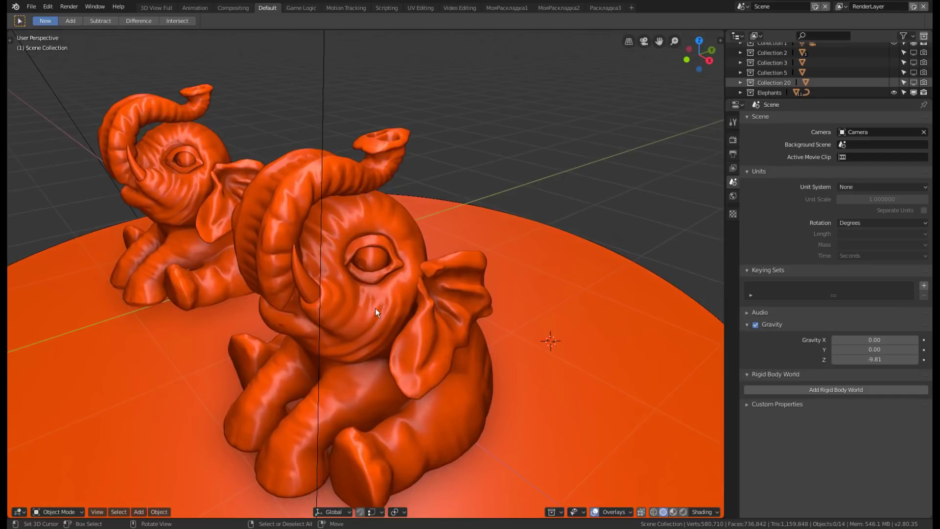
scroll(240, 333, "down", 2)
middle_click_drag(266, 345, 360, 266)
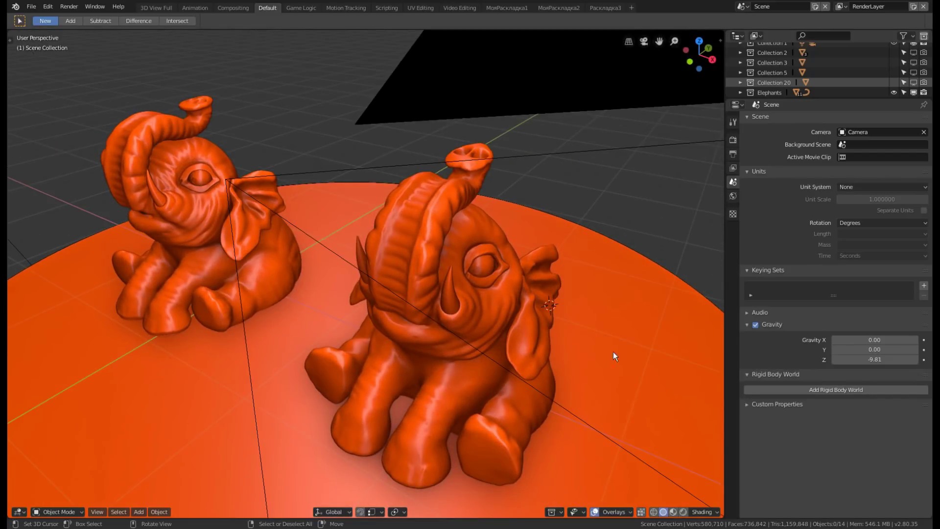
mouse_move(310, 366)
middle_mouse_down()
mouse_move(274, 340)
mouse_move(358, 367)
middle_mouse_up()
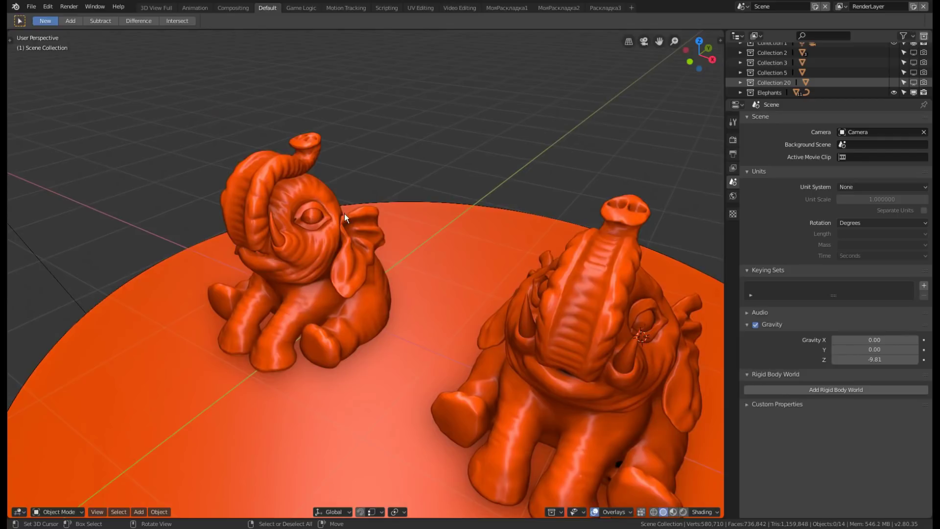
middle_click_drag(345, 213, 222, 260)
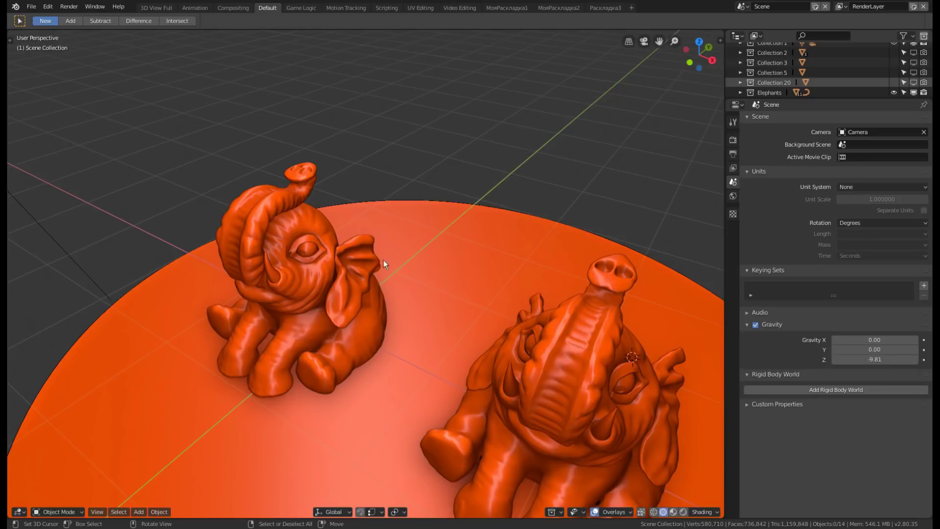
scroll(287, 257, "up", 2)
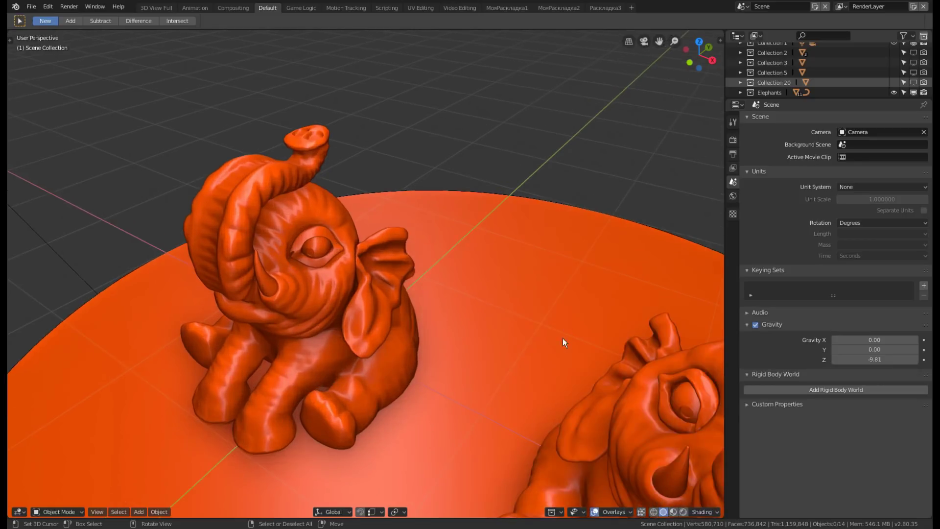
scroll(290, 239, "down", 4)
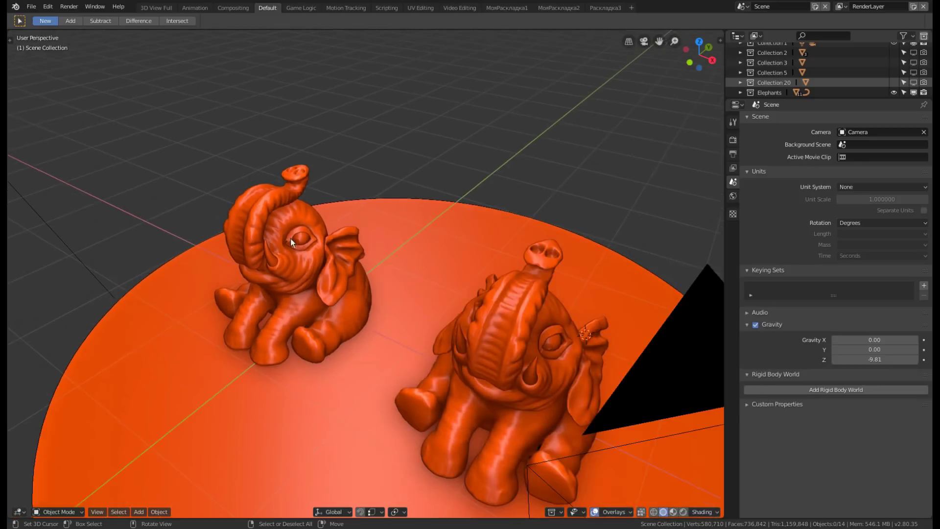
mouse_move(290, 239)
middle_mouse_down()
mouse_move(508, 375)
mouse_move(381, 284)
middle_mouse_up()
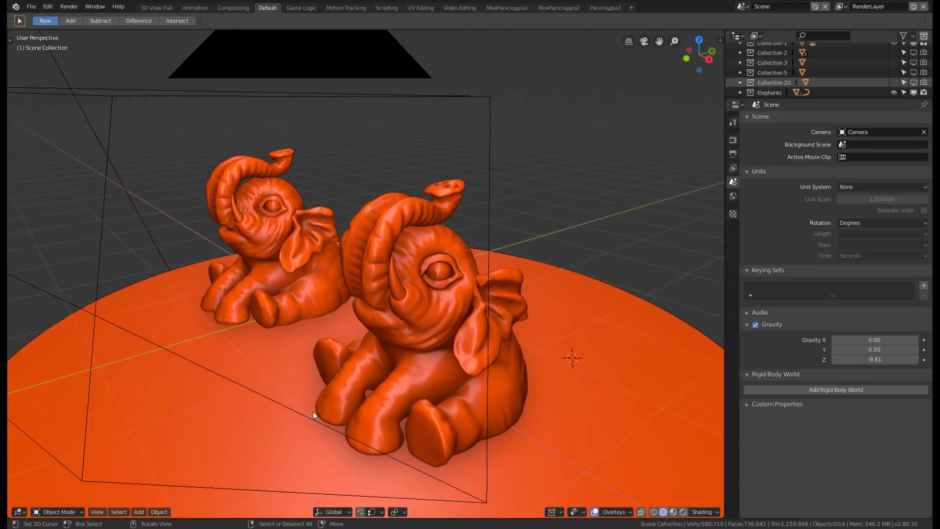
Orbit so the front elephant faces the viewer with the second elephant behind it.
mouse_move(566, 307)
middle_mouse_down()
mouse_move(545, 283)
mouse_move(284, 159)
middle_mouse_up()
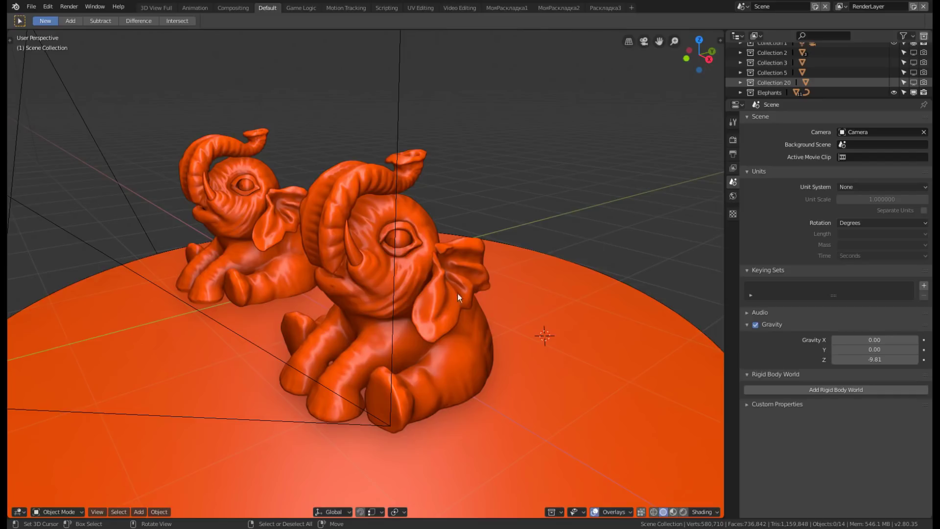
Select the front elephant Nose and view its empty modifier stack and Add Modifier list.
left_click(468, 360)
left_click(734, 242)
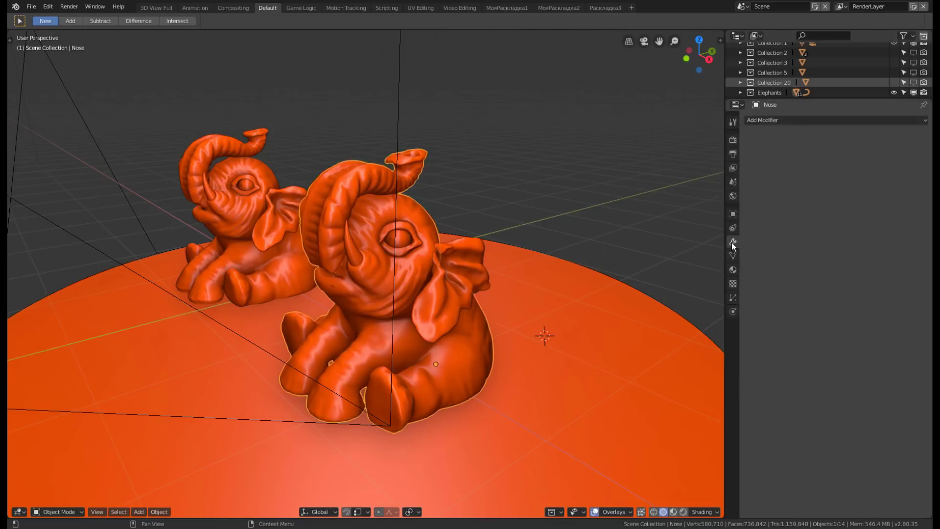
left_click(773, 121)
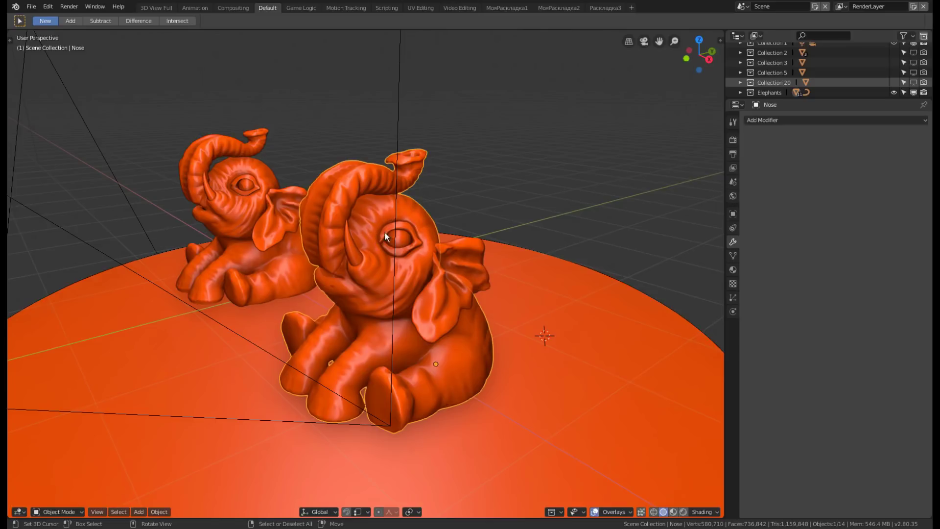
scroll(385, 233, "up", 1)
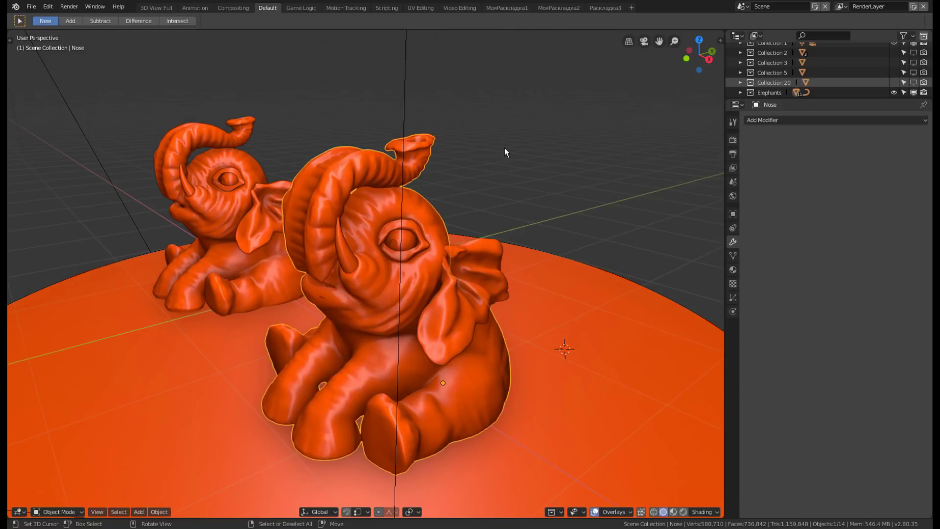
Save the scene to ElephantPreview_2.8_7.blend.
key("ctrl+s")
scroll(512, 328, "down", 3)
scroll(365, 321, "up", 8)
Frame the back elephant Plane and view its low-poly base cage in Edit Mode.
left_click(365, 322)
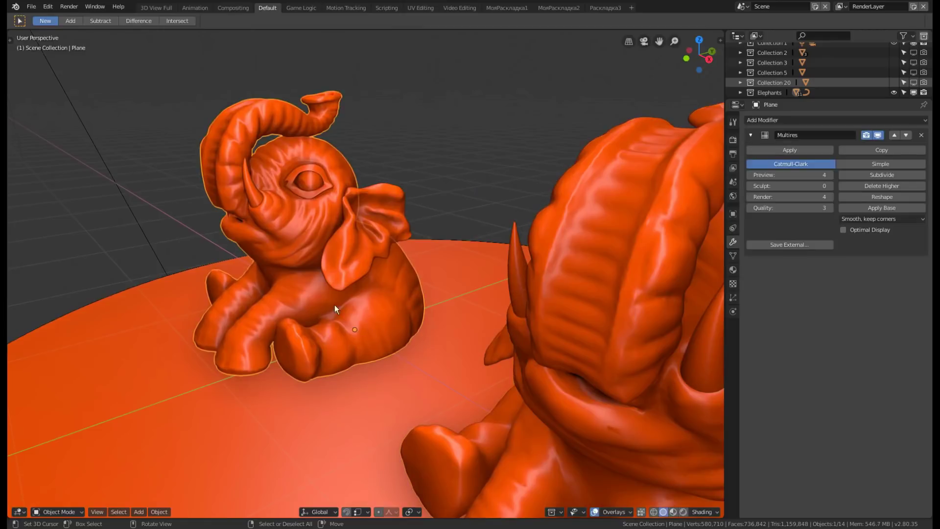
key("KP_Decimal")
scroll(404, 369, "up", 2)
key("Tab")
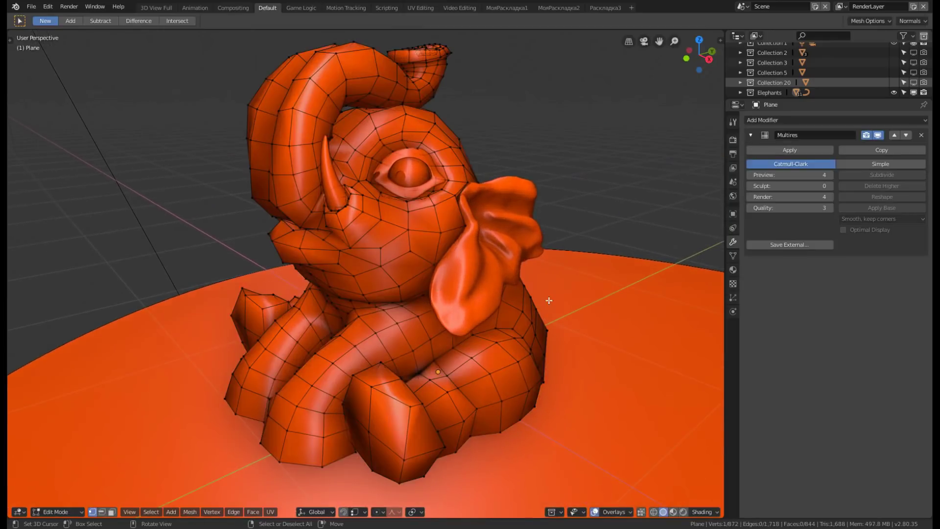
middle_click_drag(549, 300, 509, 289)
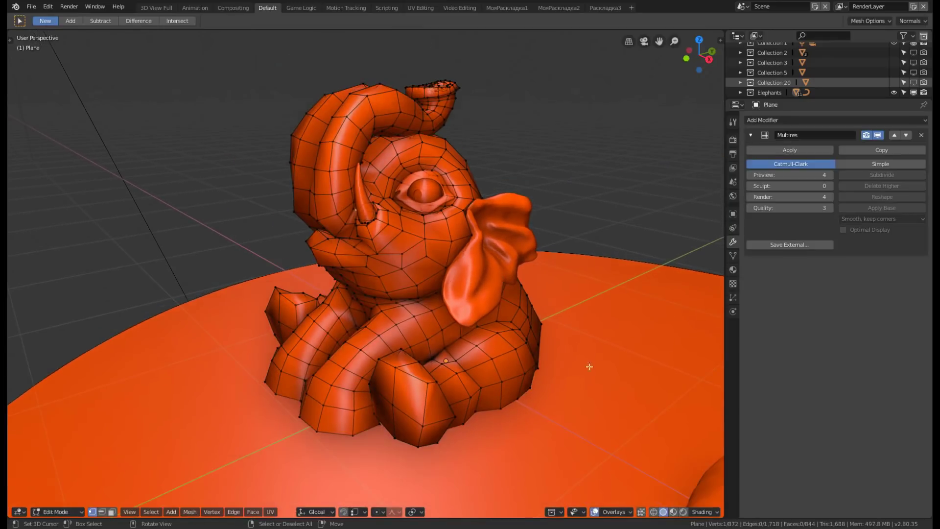
key("Tab")
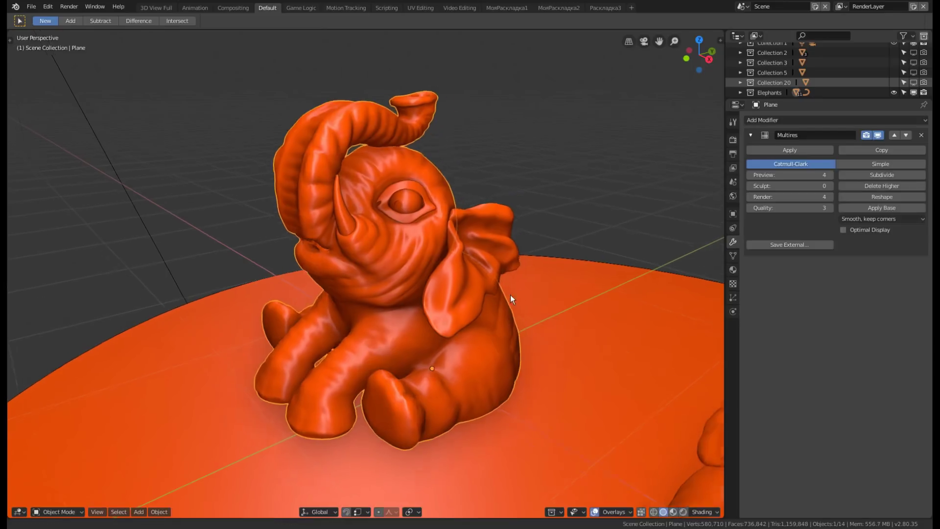
middle_click_drag(510, 295, 490, 293)
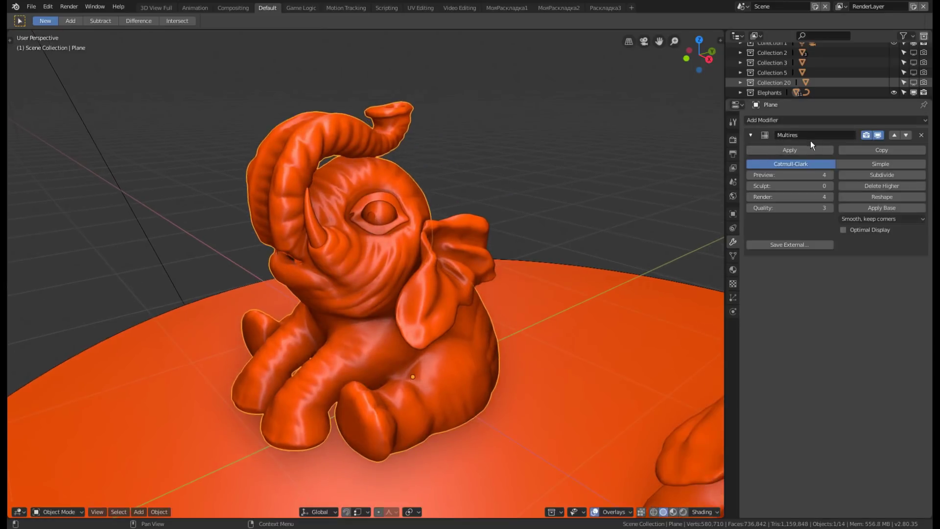
middle_click_drag(388, 348, 432, 244)
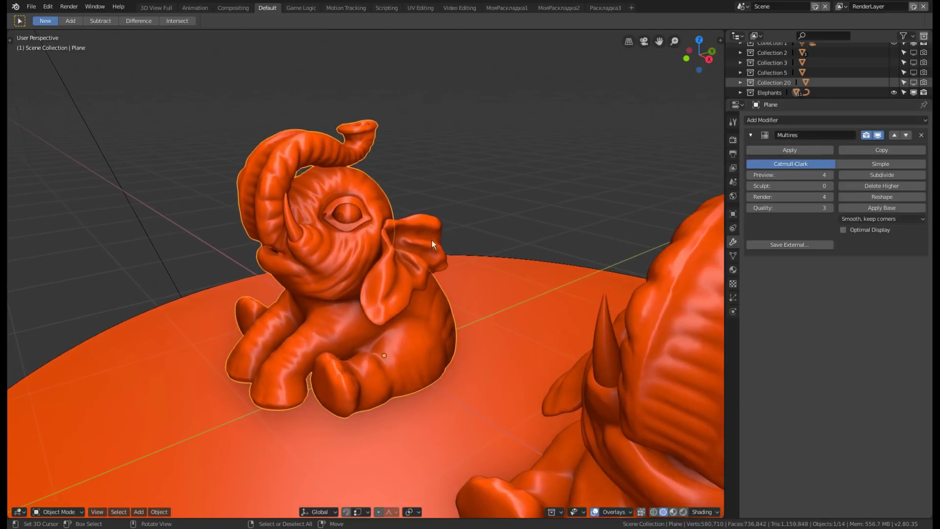
mouse_move(434, 173)
middle_mouse_down()
mouse_move(460, 201)
mouse_move(399, 222)
middle_mouse_up()
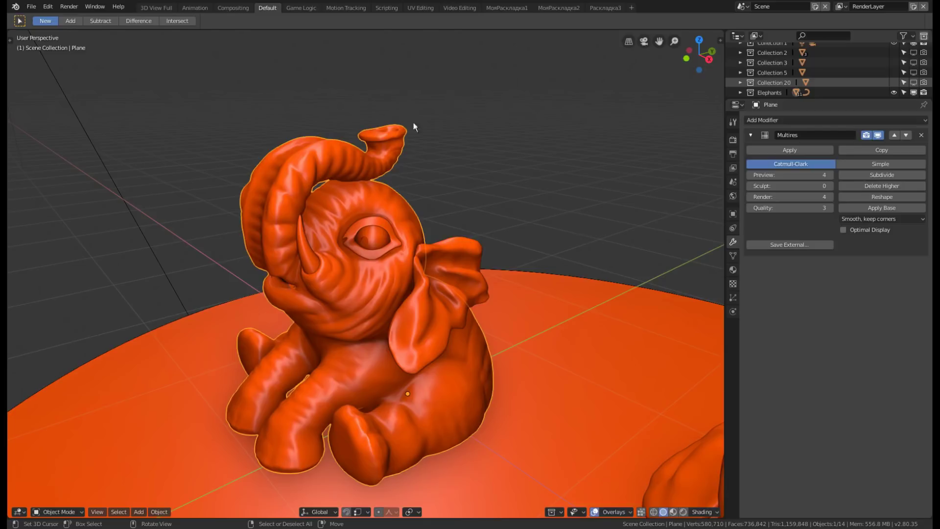
mouse_move(330, 293)
middle_mouse_down()
mouse_move(301, 332)
mouse_move(284, 322)
mouse_move(325, 330)
middle_mouse_up()
scroll(325, 330, "up", 3)
middle_click_drag(318, 401, 389, 410)
middle_click_drag(427, 358, 336, 363)
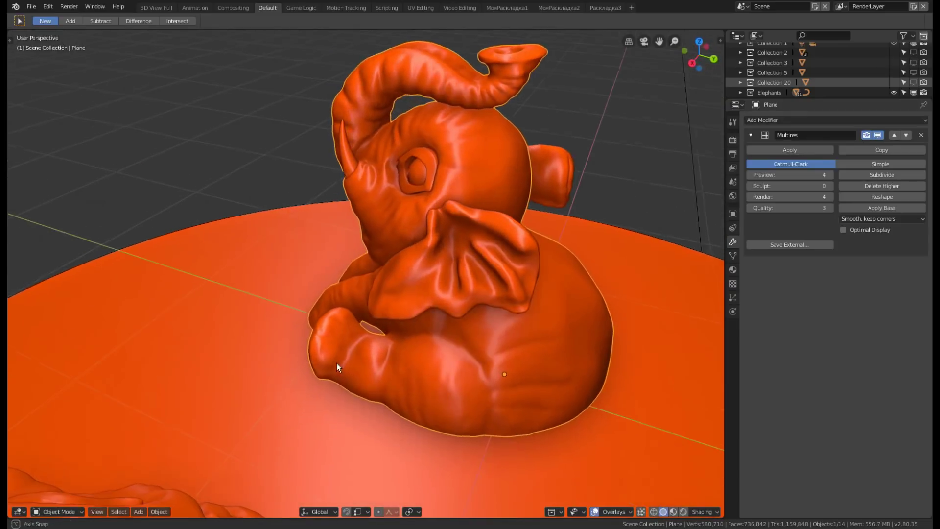
scroll(595, 330, "up", 3)
scroll(590, 336, "down", 3)
mouse_move(548, 317)
middle_mouse_down()
mouse_move(456, 362)
mouse_move(381, 348)
mouse_move(450, 354)
mouse_move(353, 398)
mouse_move(438, 373)
mouse_move(463, 343)
mouse_move(484, 348)
mouse_move(417, 188)
middle_mouse_up()
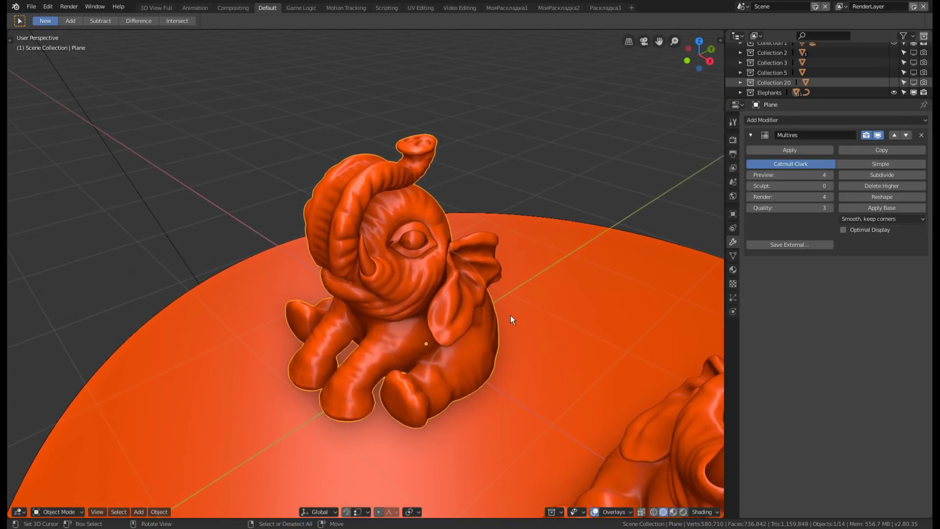
middle_click_drag(512, 301, 501, 310)
scroll(417, 228, "up", 2)
scroll(417, 228, "up", 1)
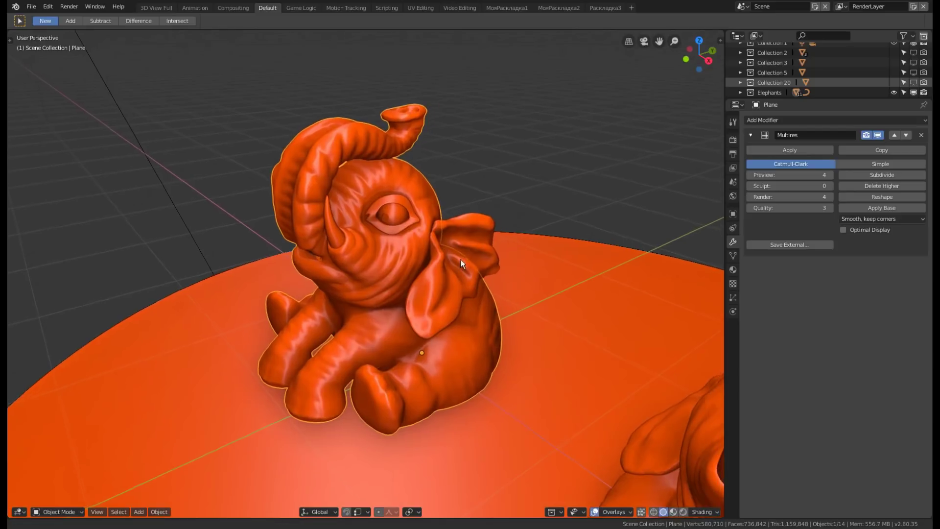
scroll(425, 259, "up", 1)
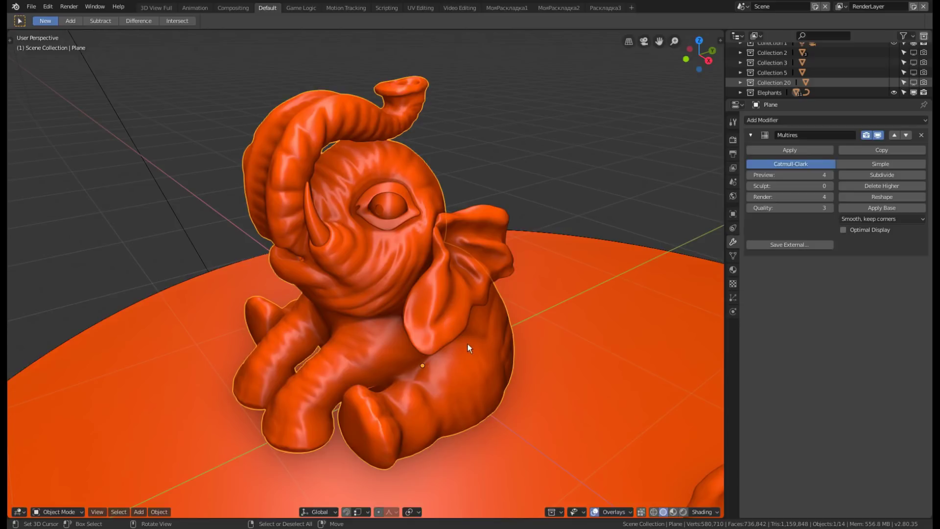
middle_click_drag(497, 387, 489, 378)
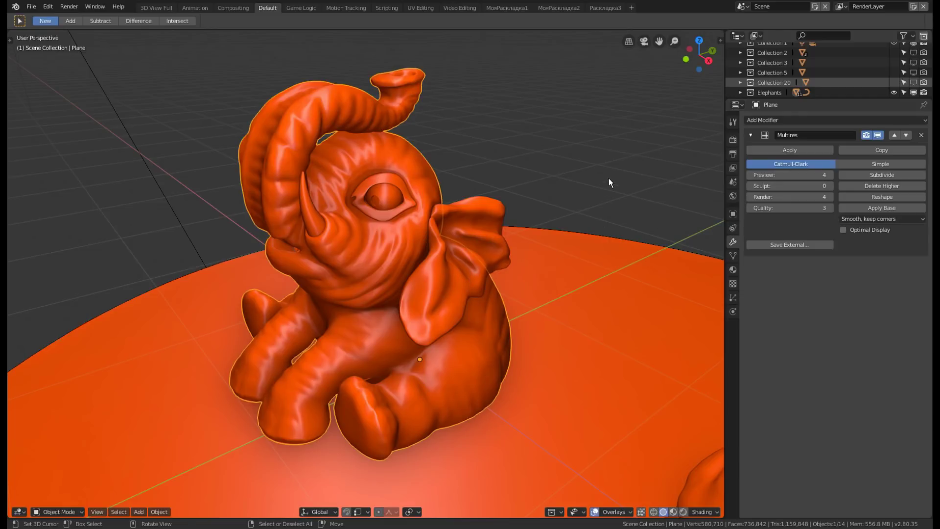
key("ctrl+0")
key("ctrl+4")
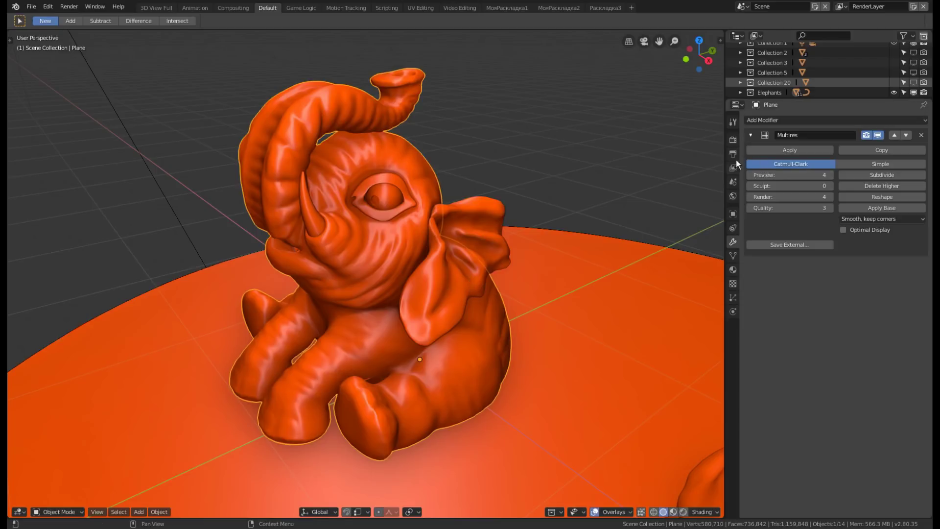
Check the Eevee render sampling settings, then return to Plane's Multires modifier.
left_click(734, 142)
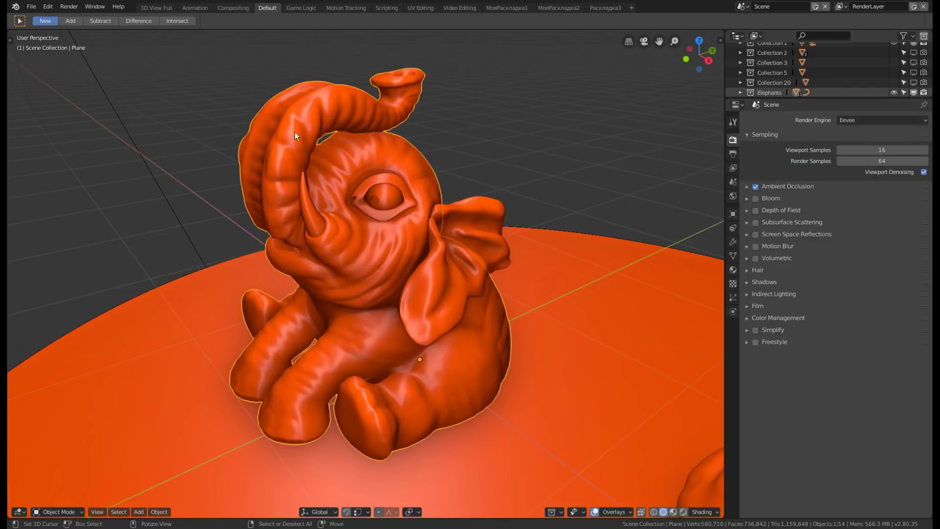
left_click(733, 242)
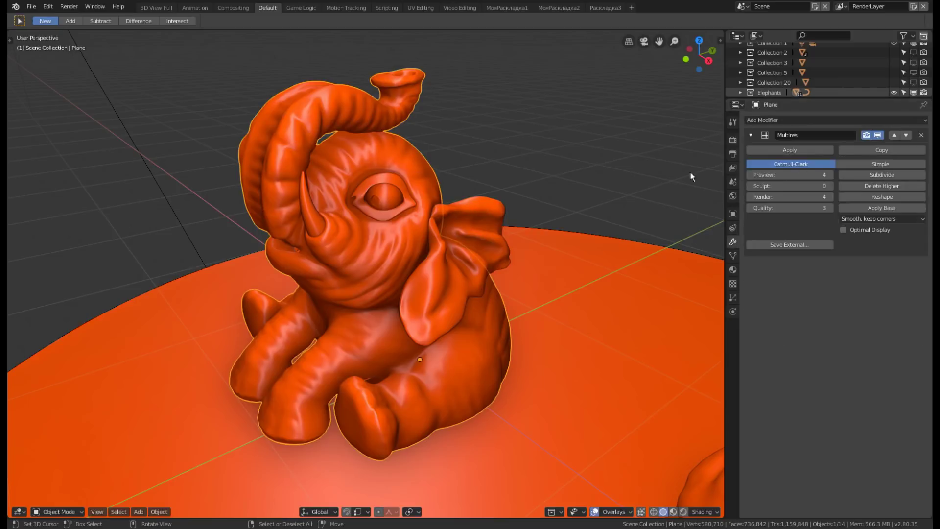